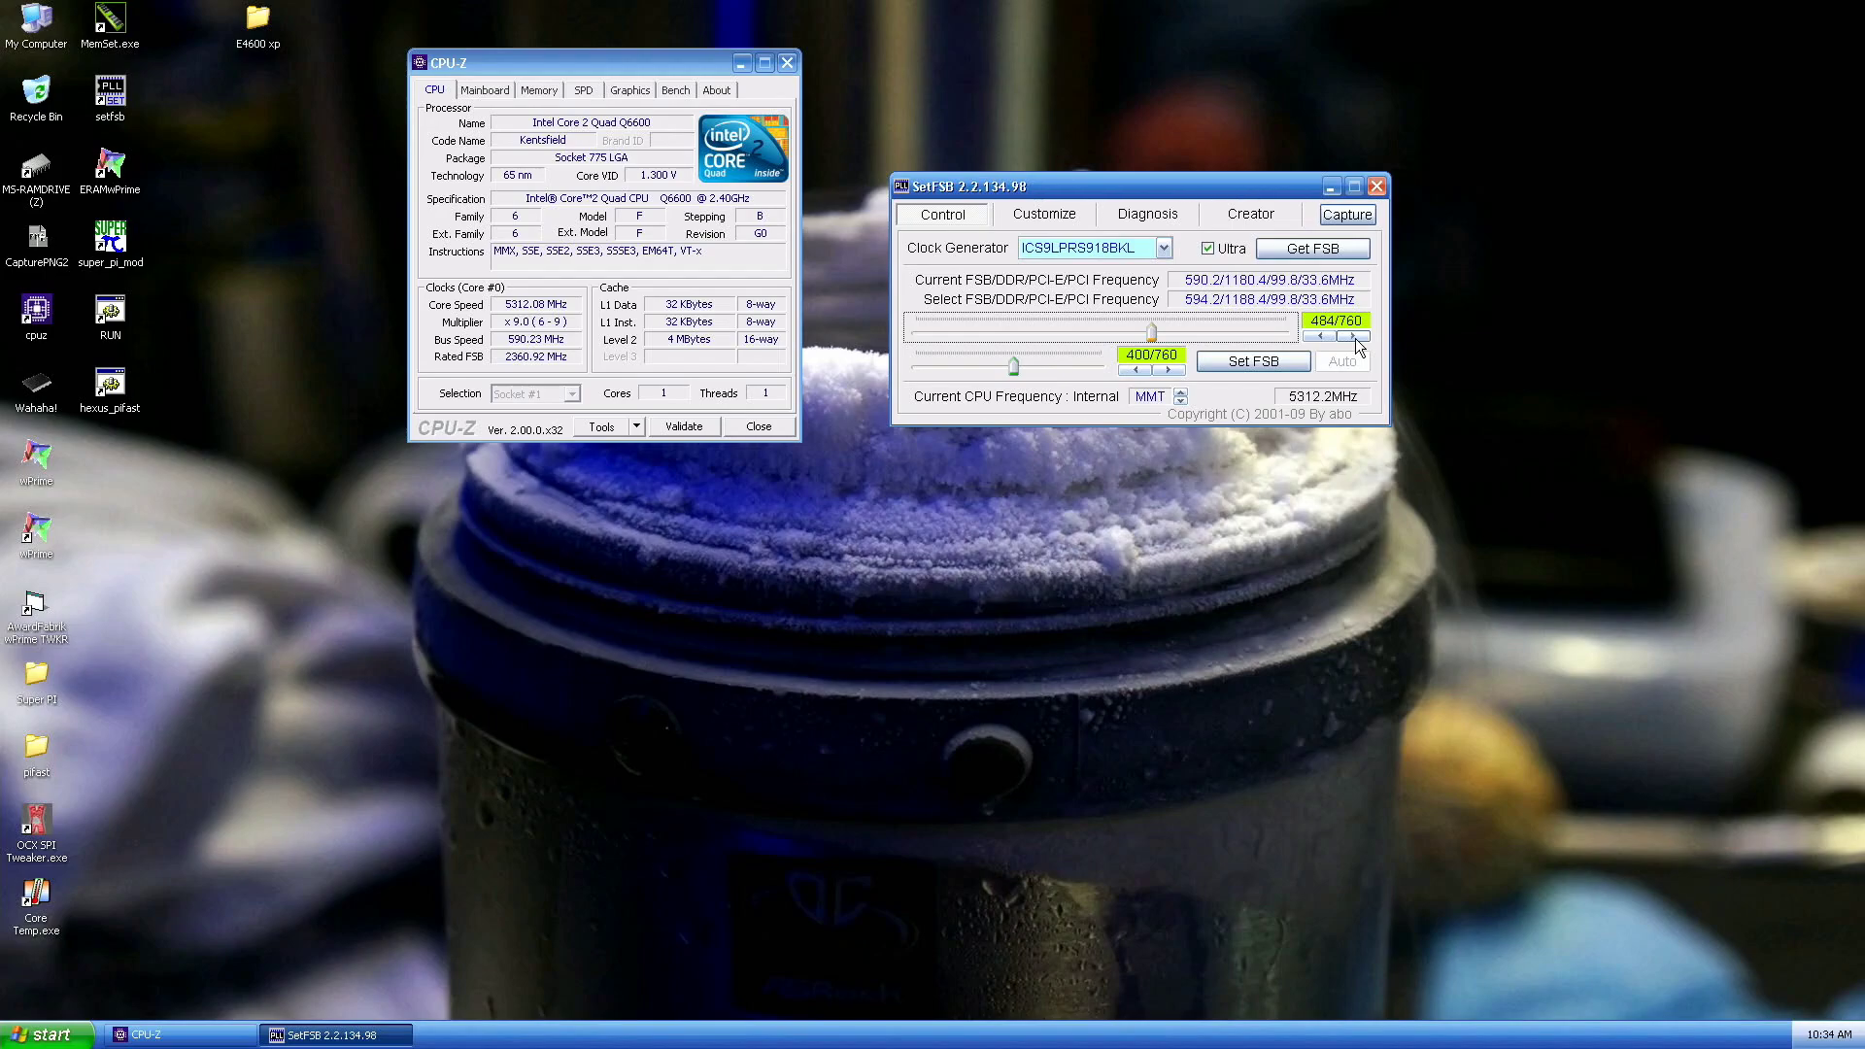
Raise the CPU's front-side bus frequency in stages, applying each increase, up to 601.4 MHz (setting 493).
left_click(718, 284)
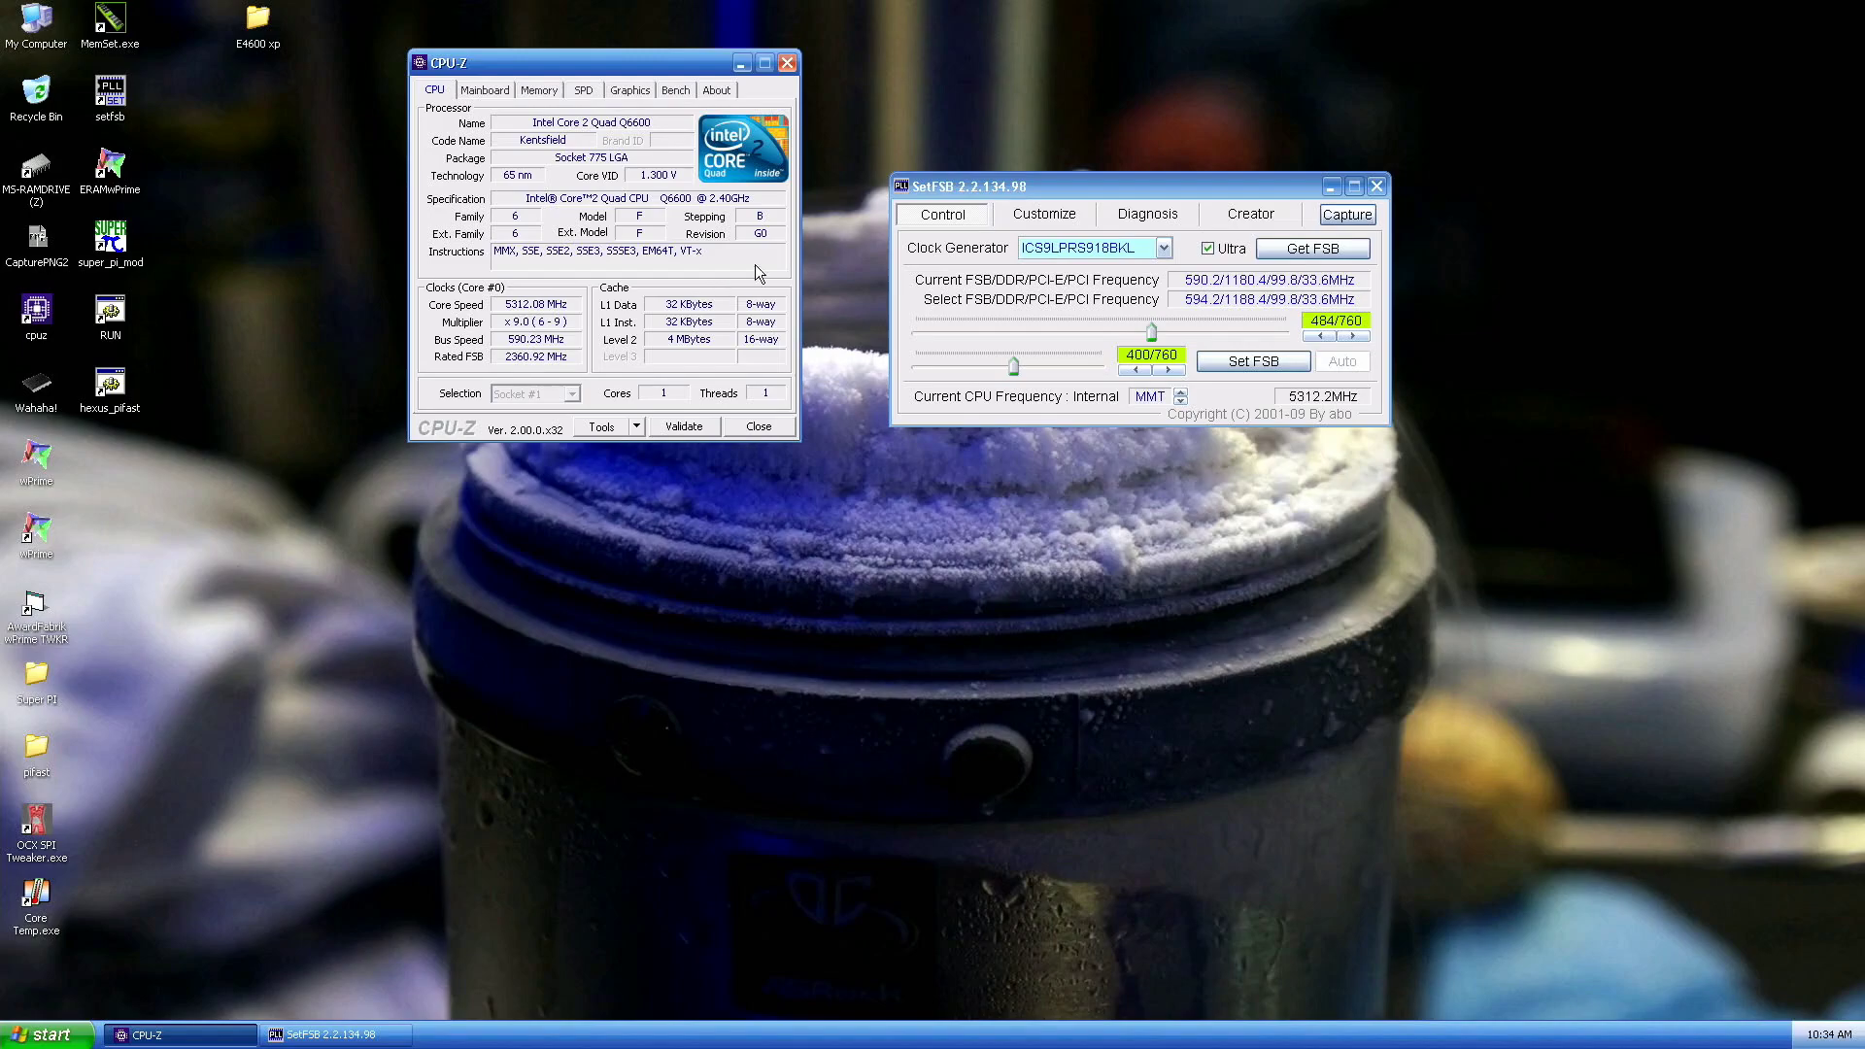
left_click(1354, 336)
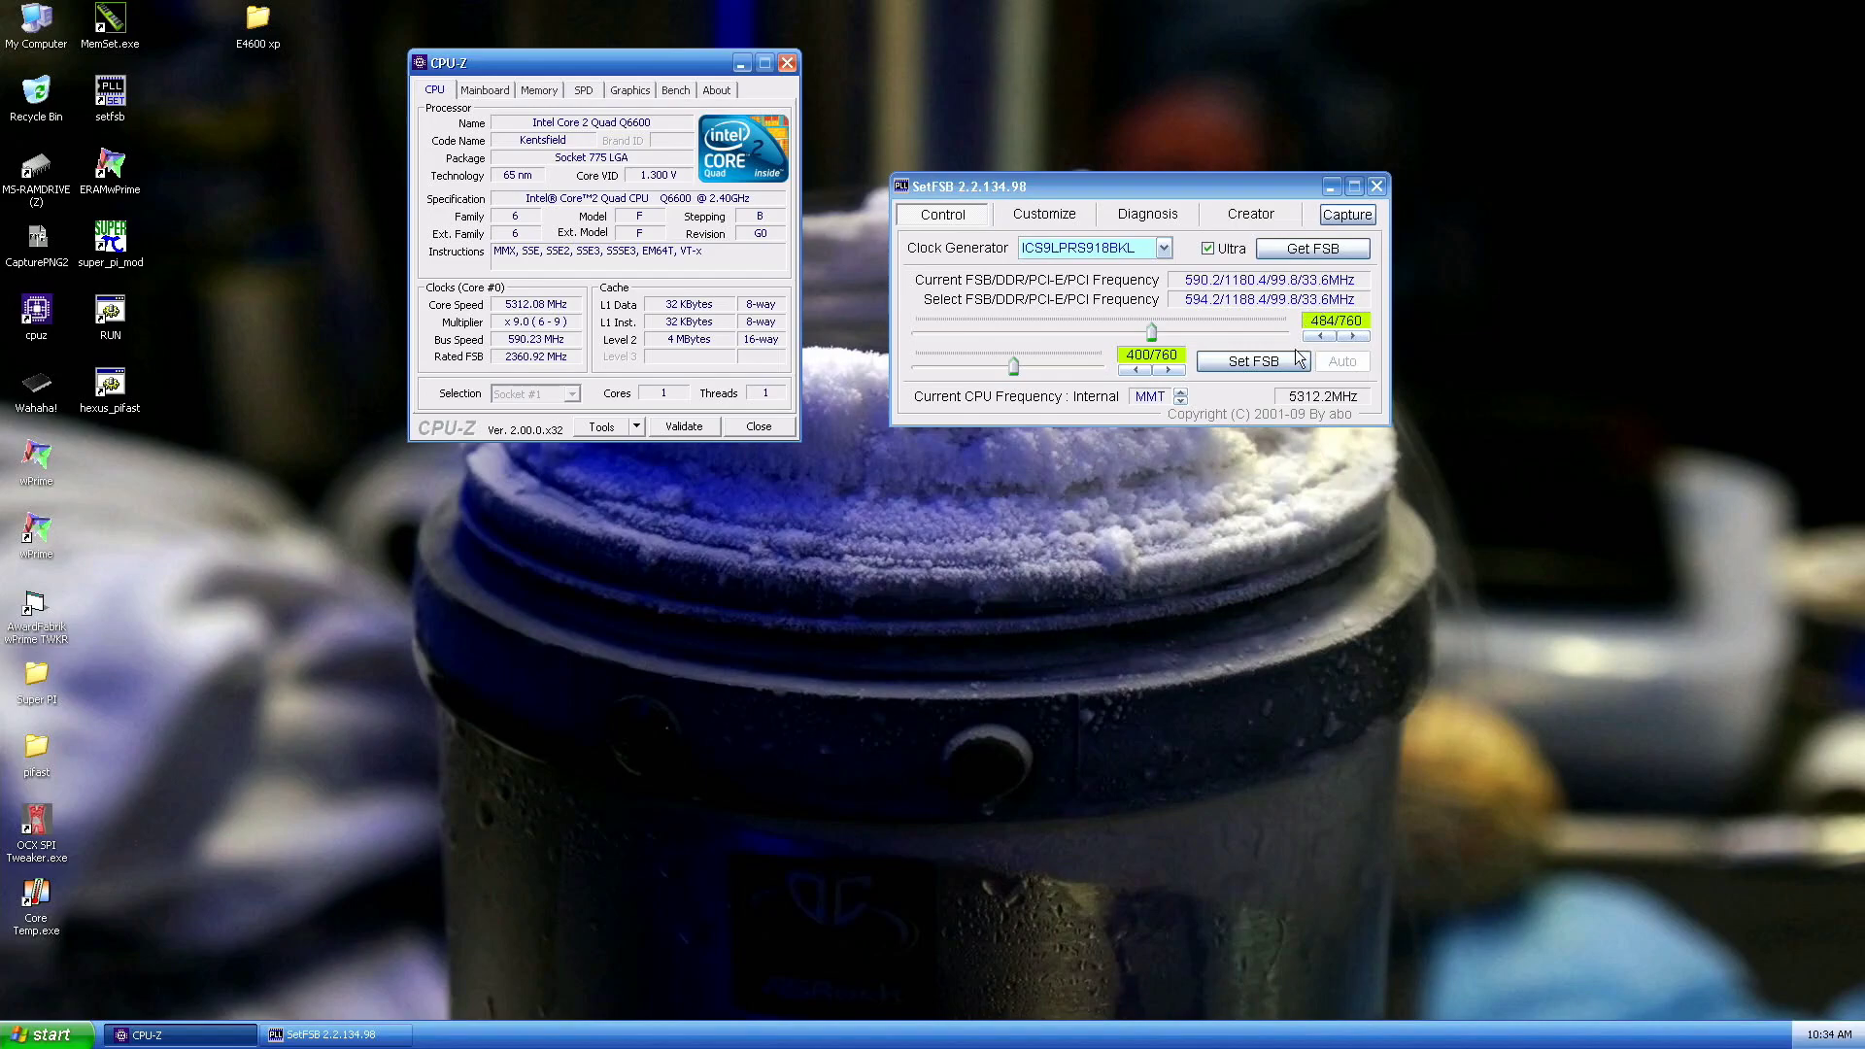
left_click(1353, 336)
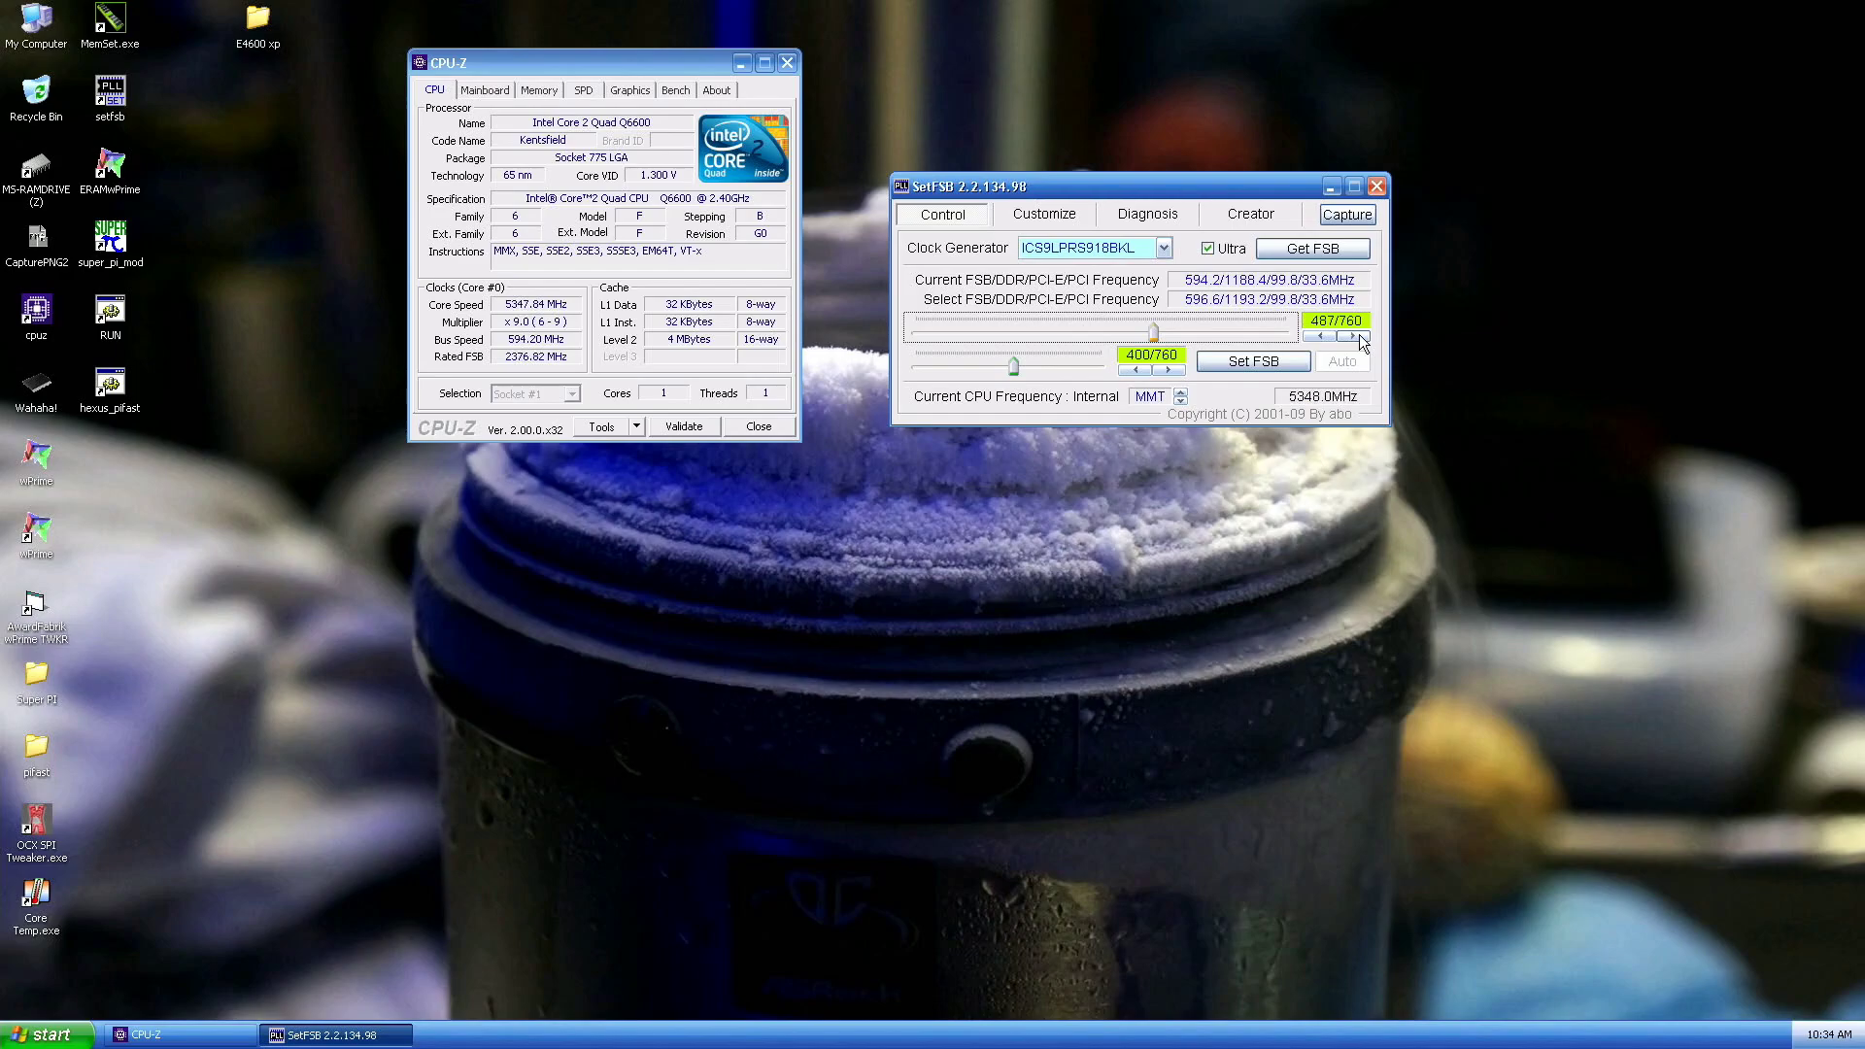
left_click(1353, 336)
left_click(1301, 363)
left_click(1353, 336)
left_click(1353, 336)
left_click(1353, 336)
left_click(1353, 336)
left_click(1263, 364)
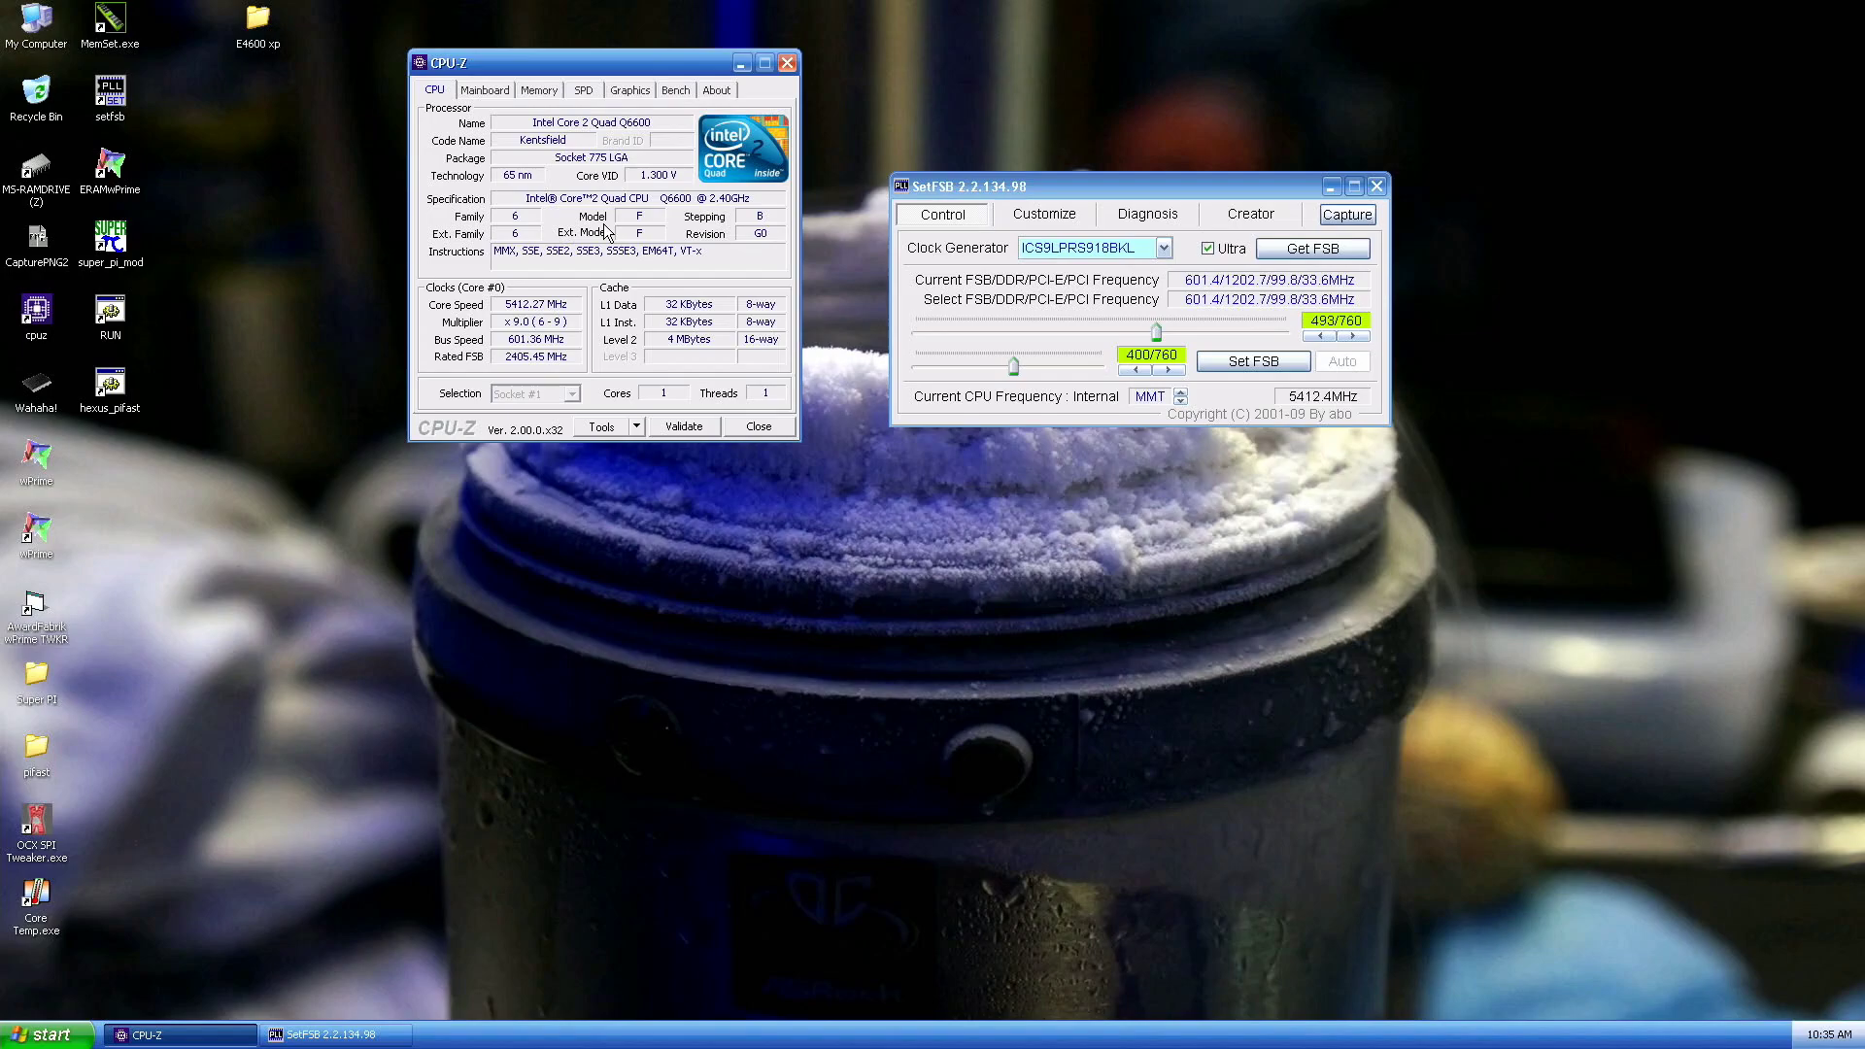
Raise the front-side bus to 604.5 MHz (setting 497), apply it, and check the clocks in CPU-Z.
left_click(1353, 337)
left_click(1353, 336)
left_click(1353, 336)
left_click(1353, 336)
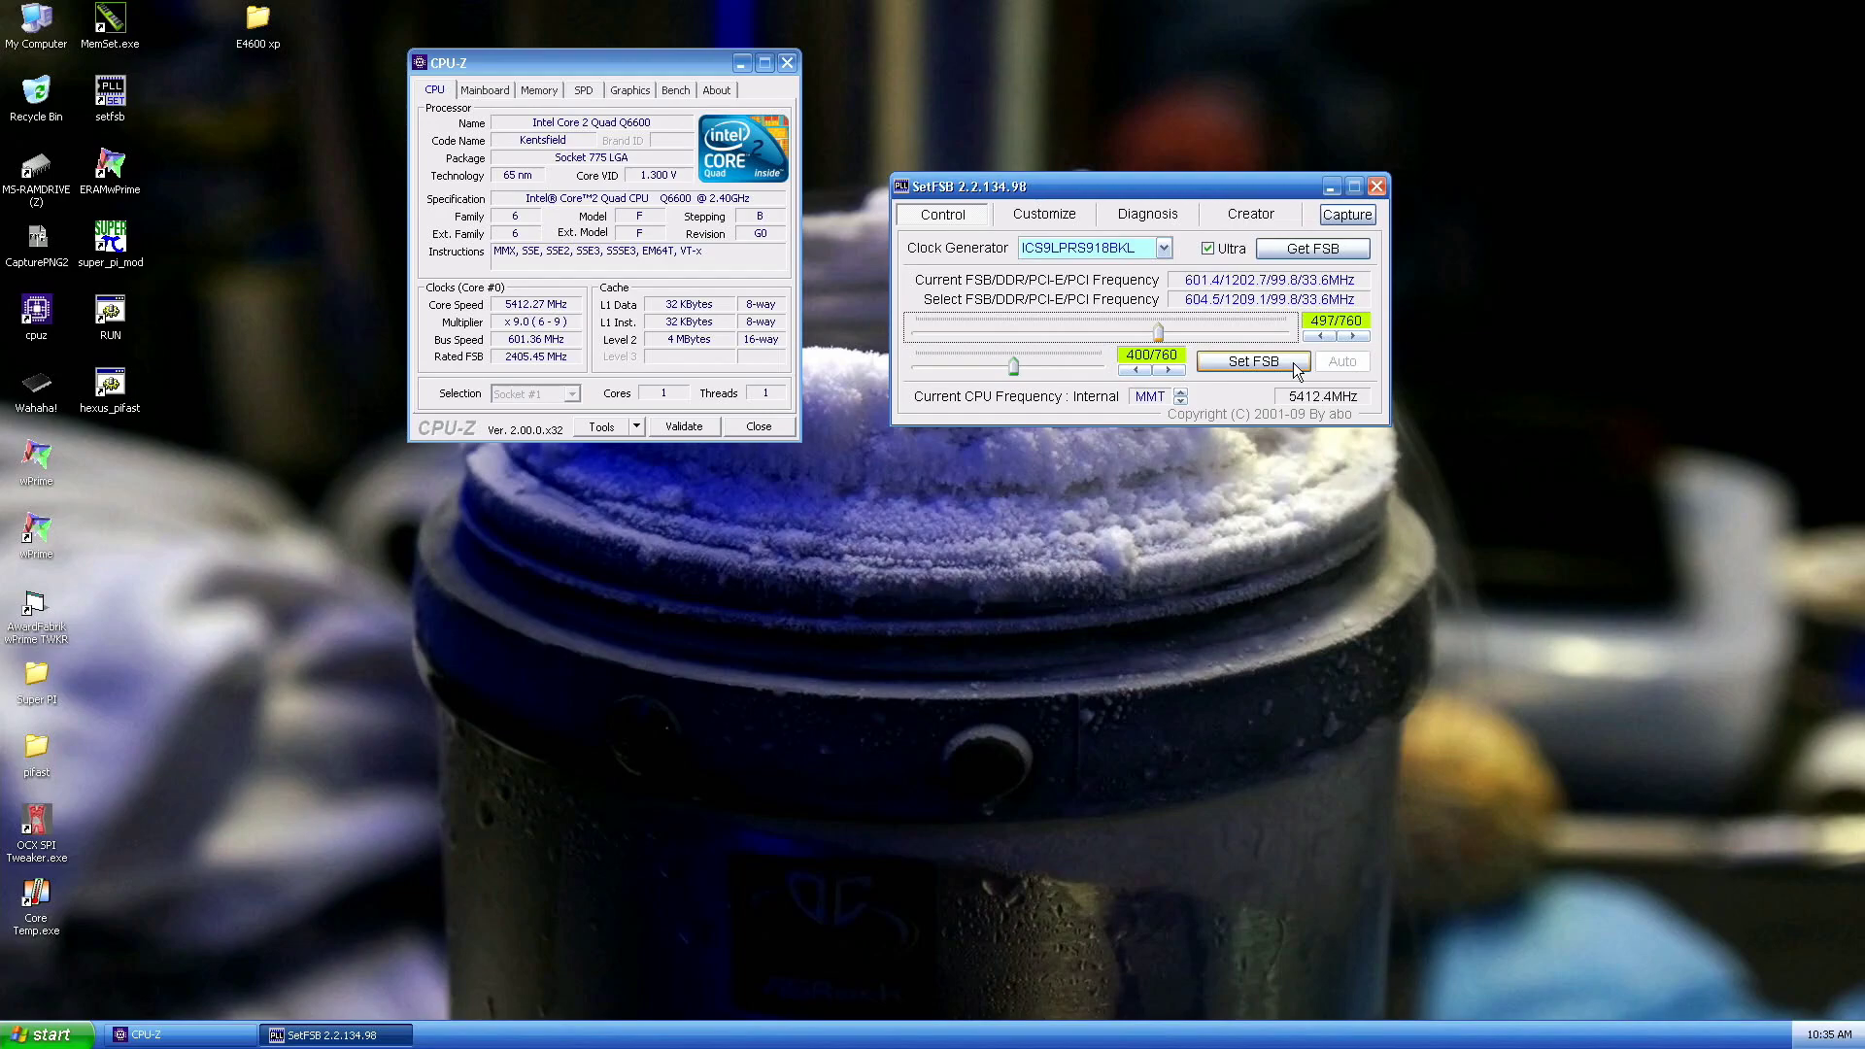
left_click(1293, 367)
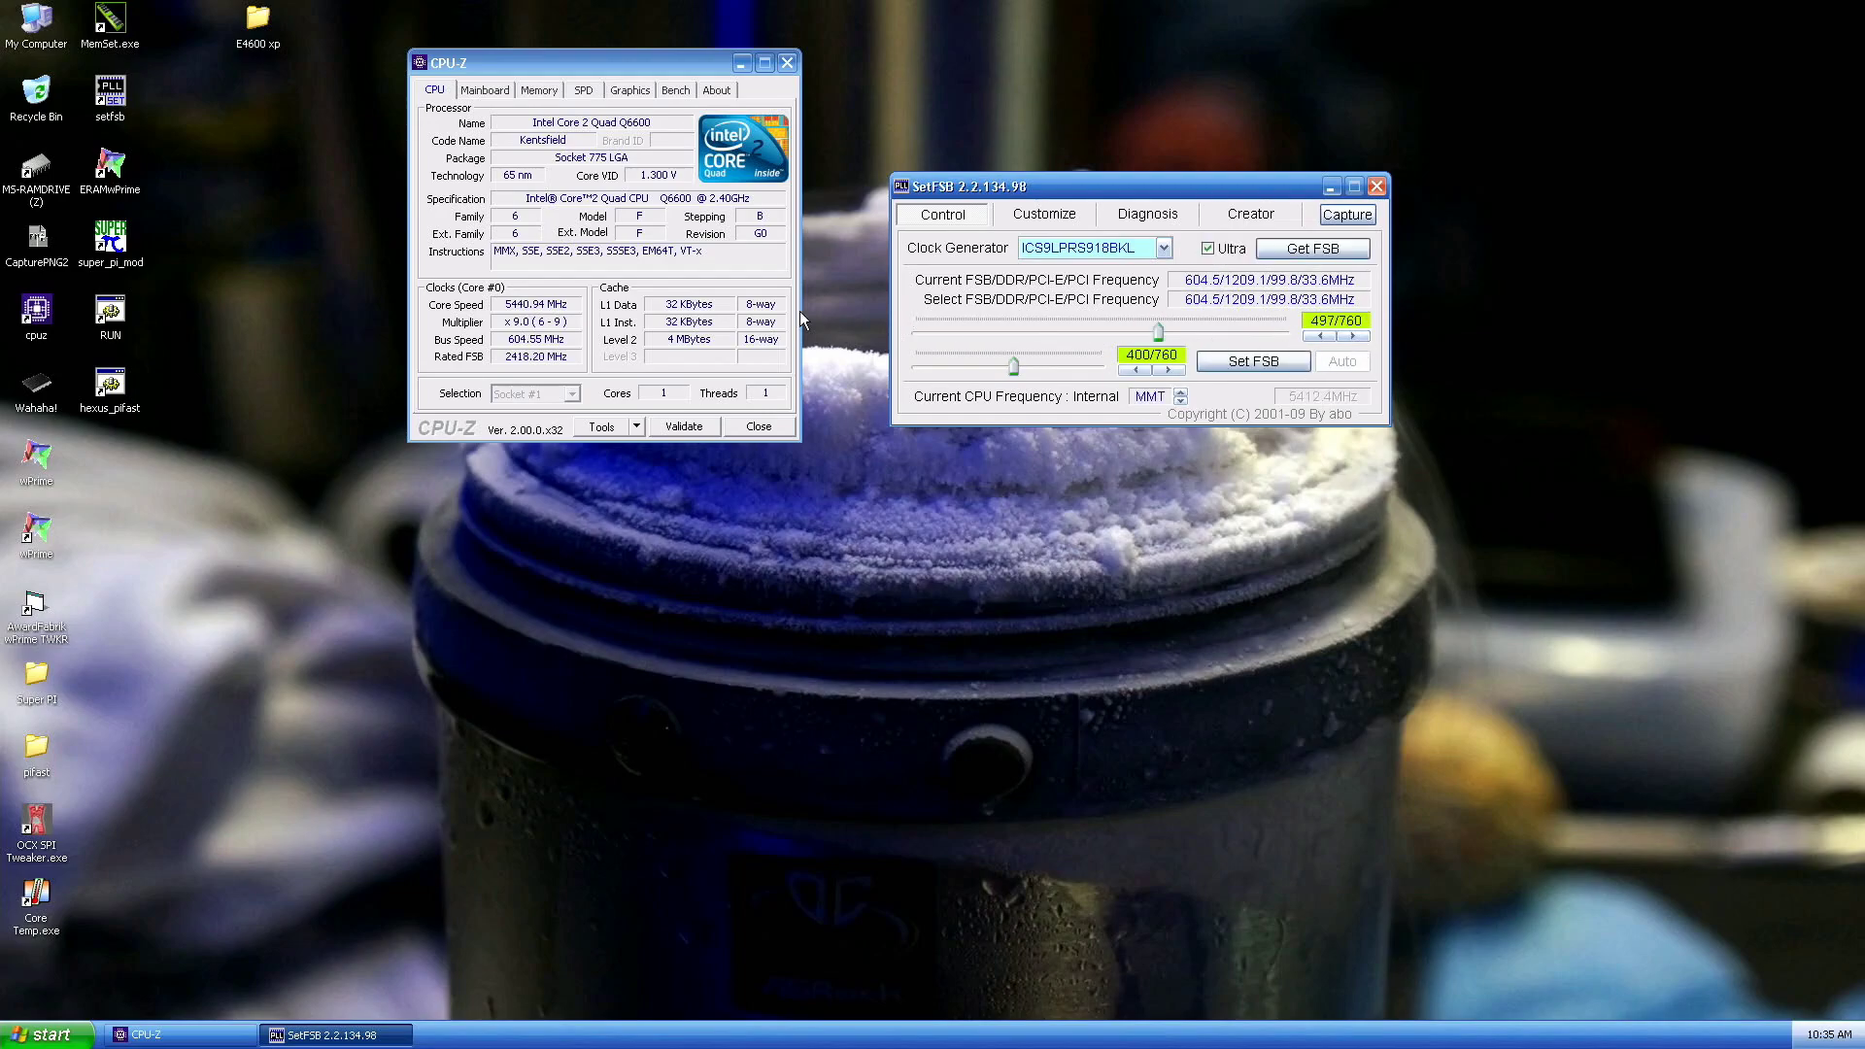
left_click(655, 263)
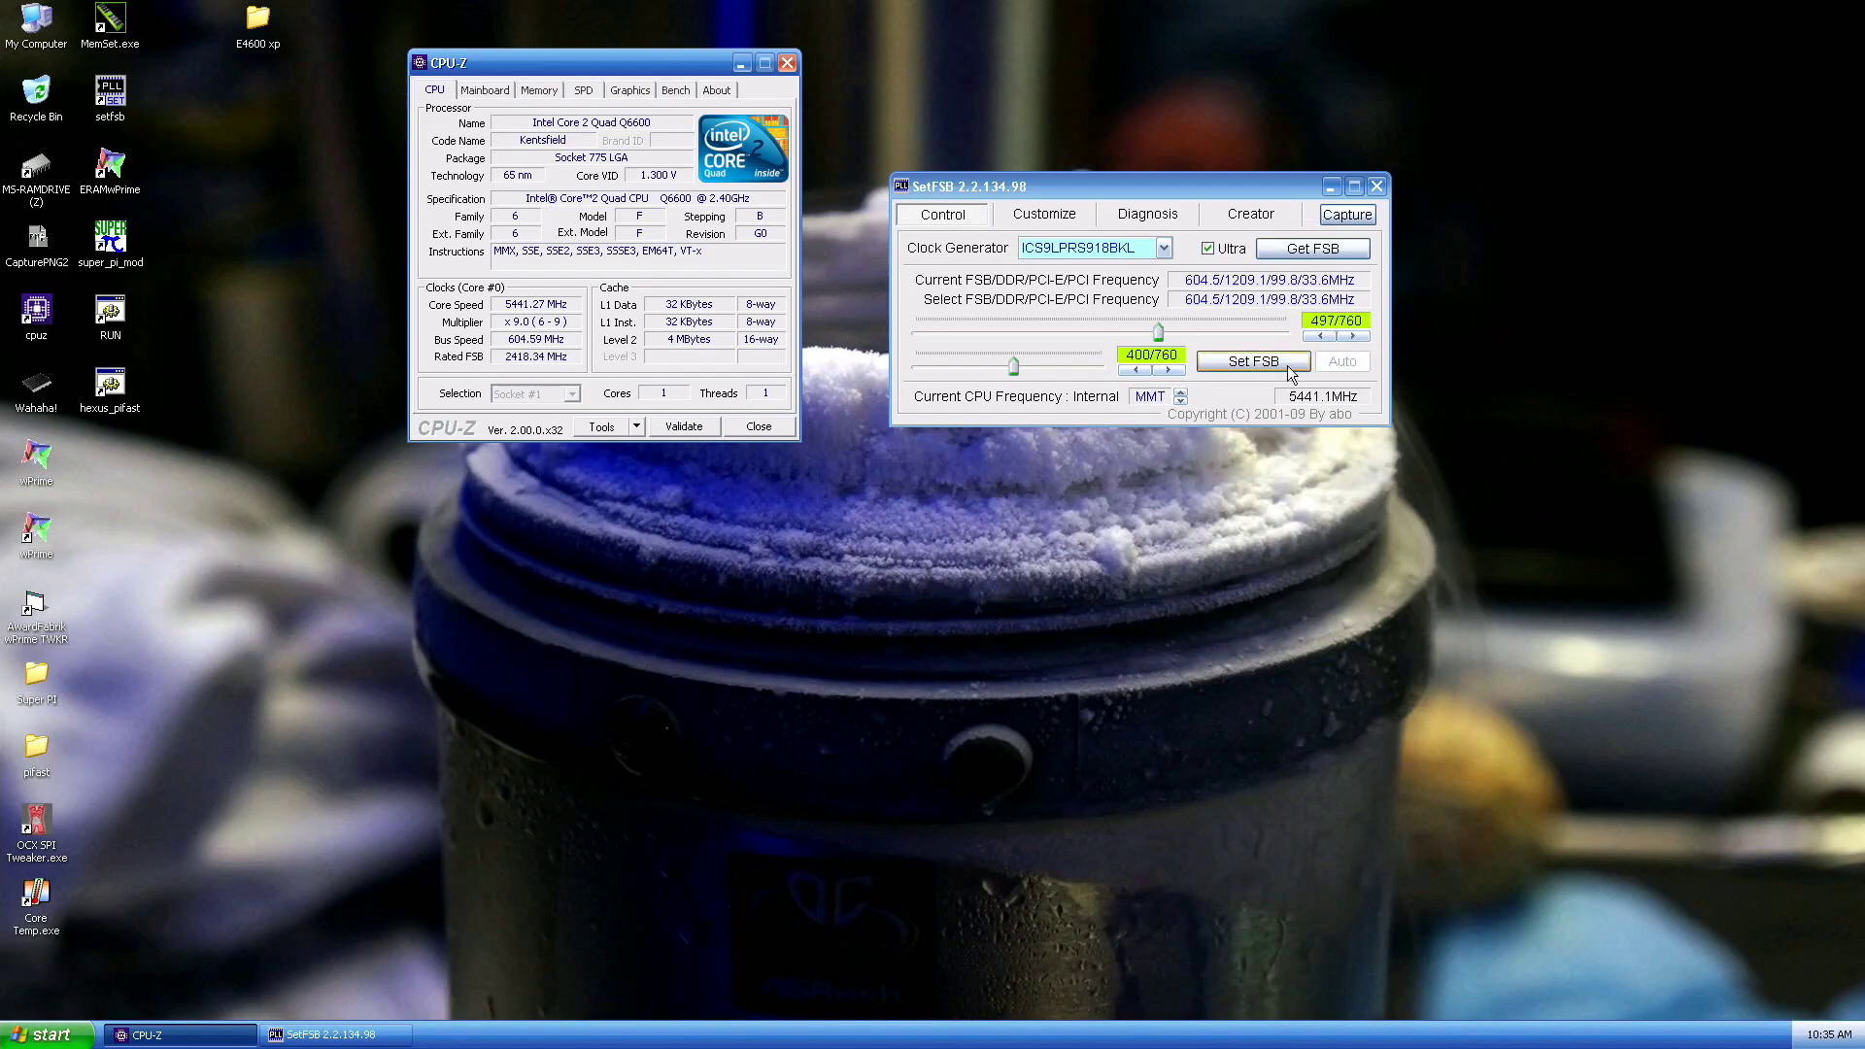
Raise the front-side bus setting by another two increments and apply the new frequency.
left_click(1349, 335)
left_click(1349, 335)
left_click(1253, 362)
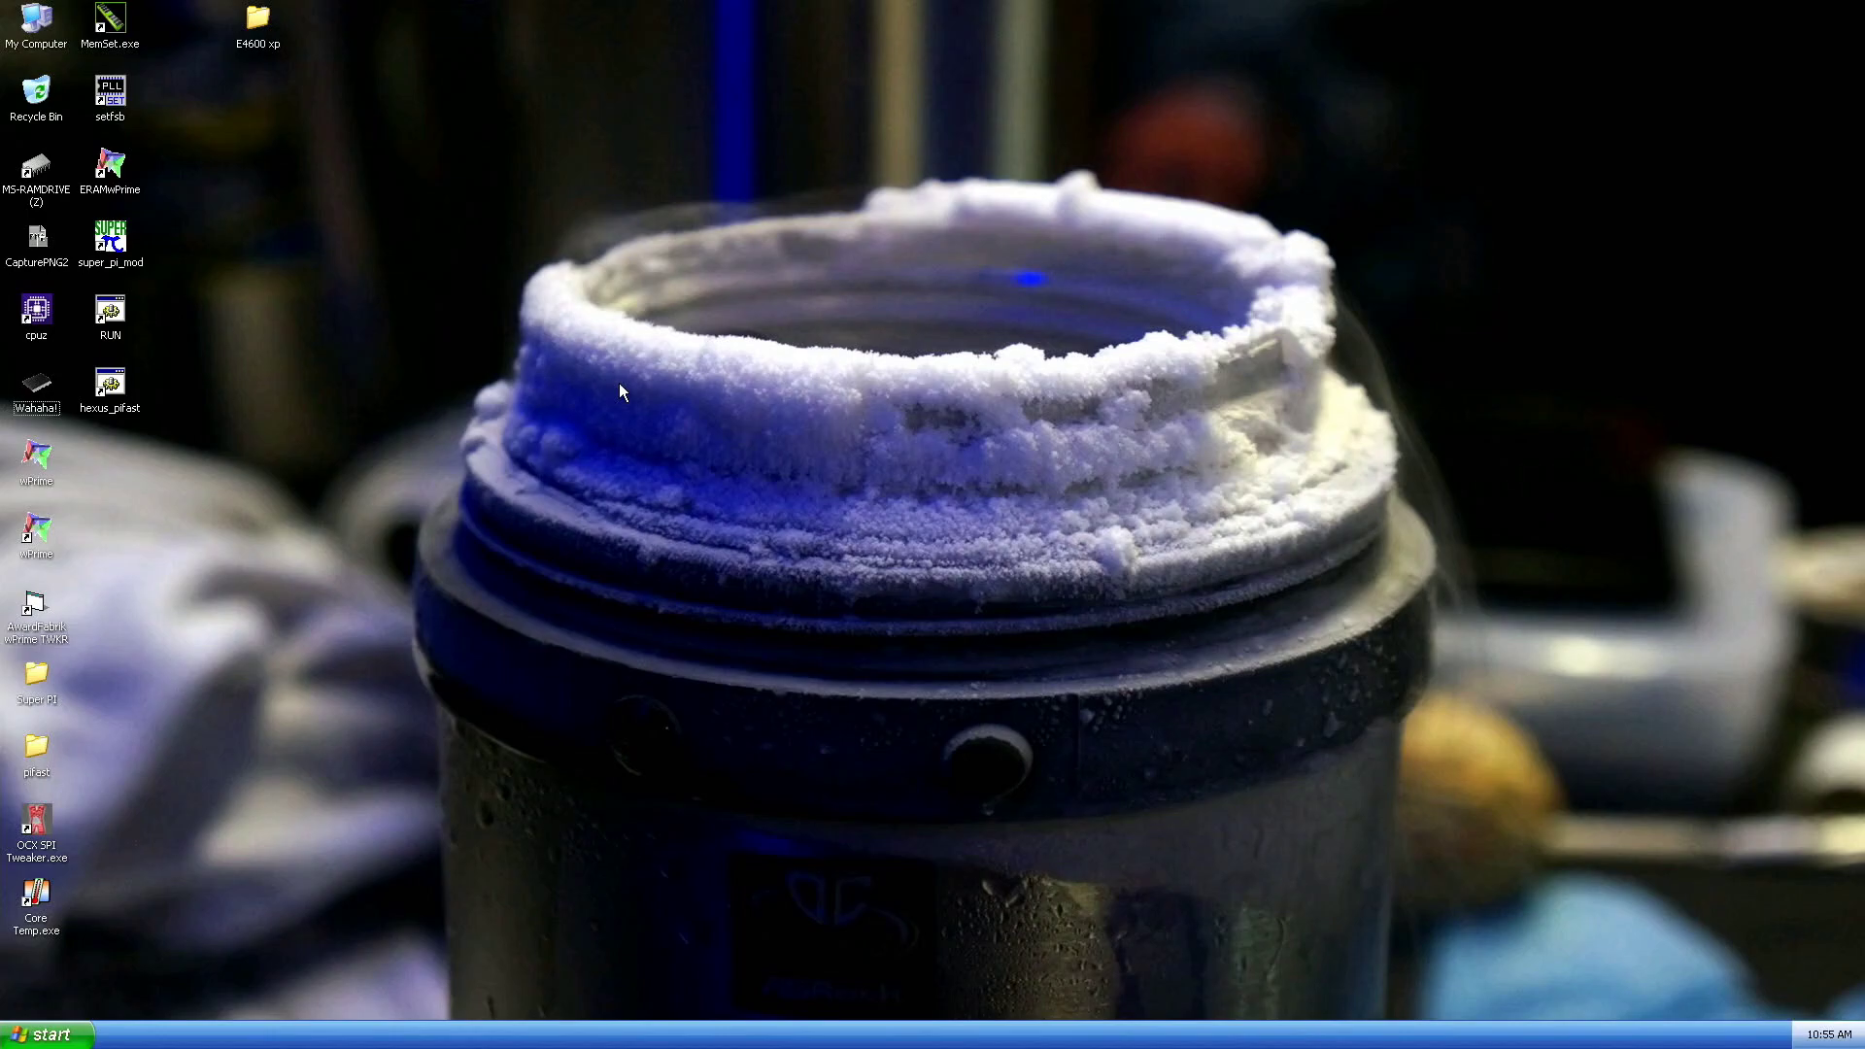
Launch CPU-Z and SetFSB, and apply a front-side bus frequency of 589.4 MHz.
double_click(36, 311)
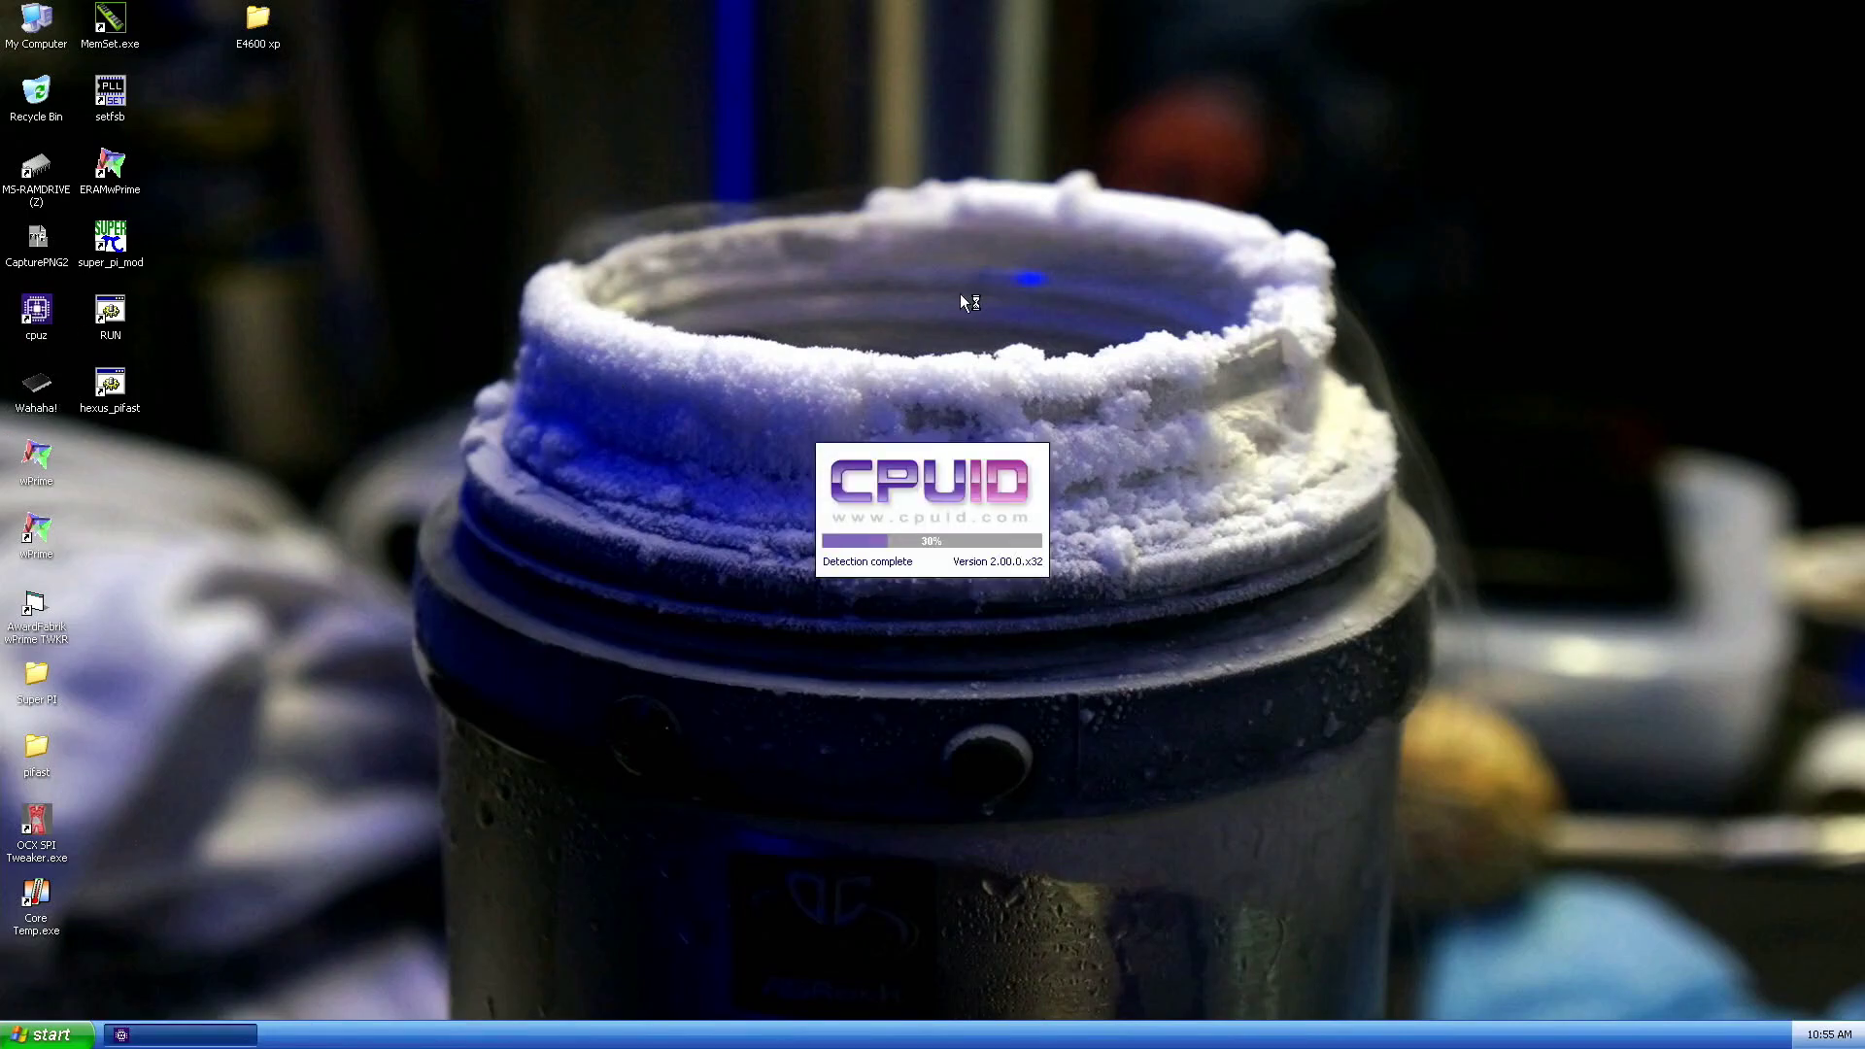
left_click(112, 109)
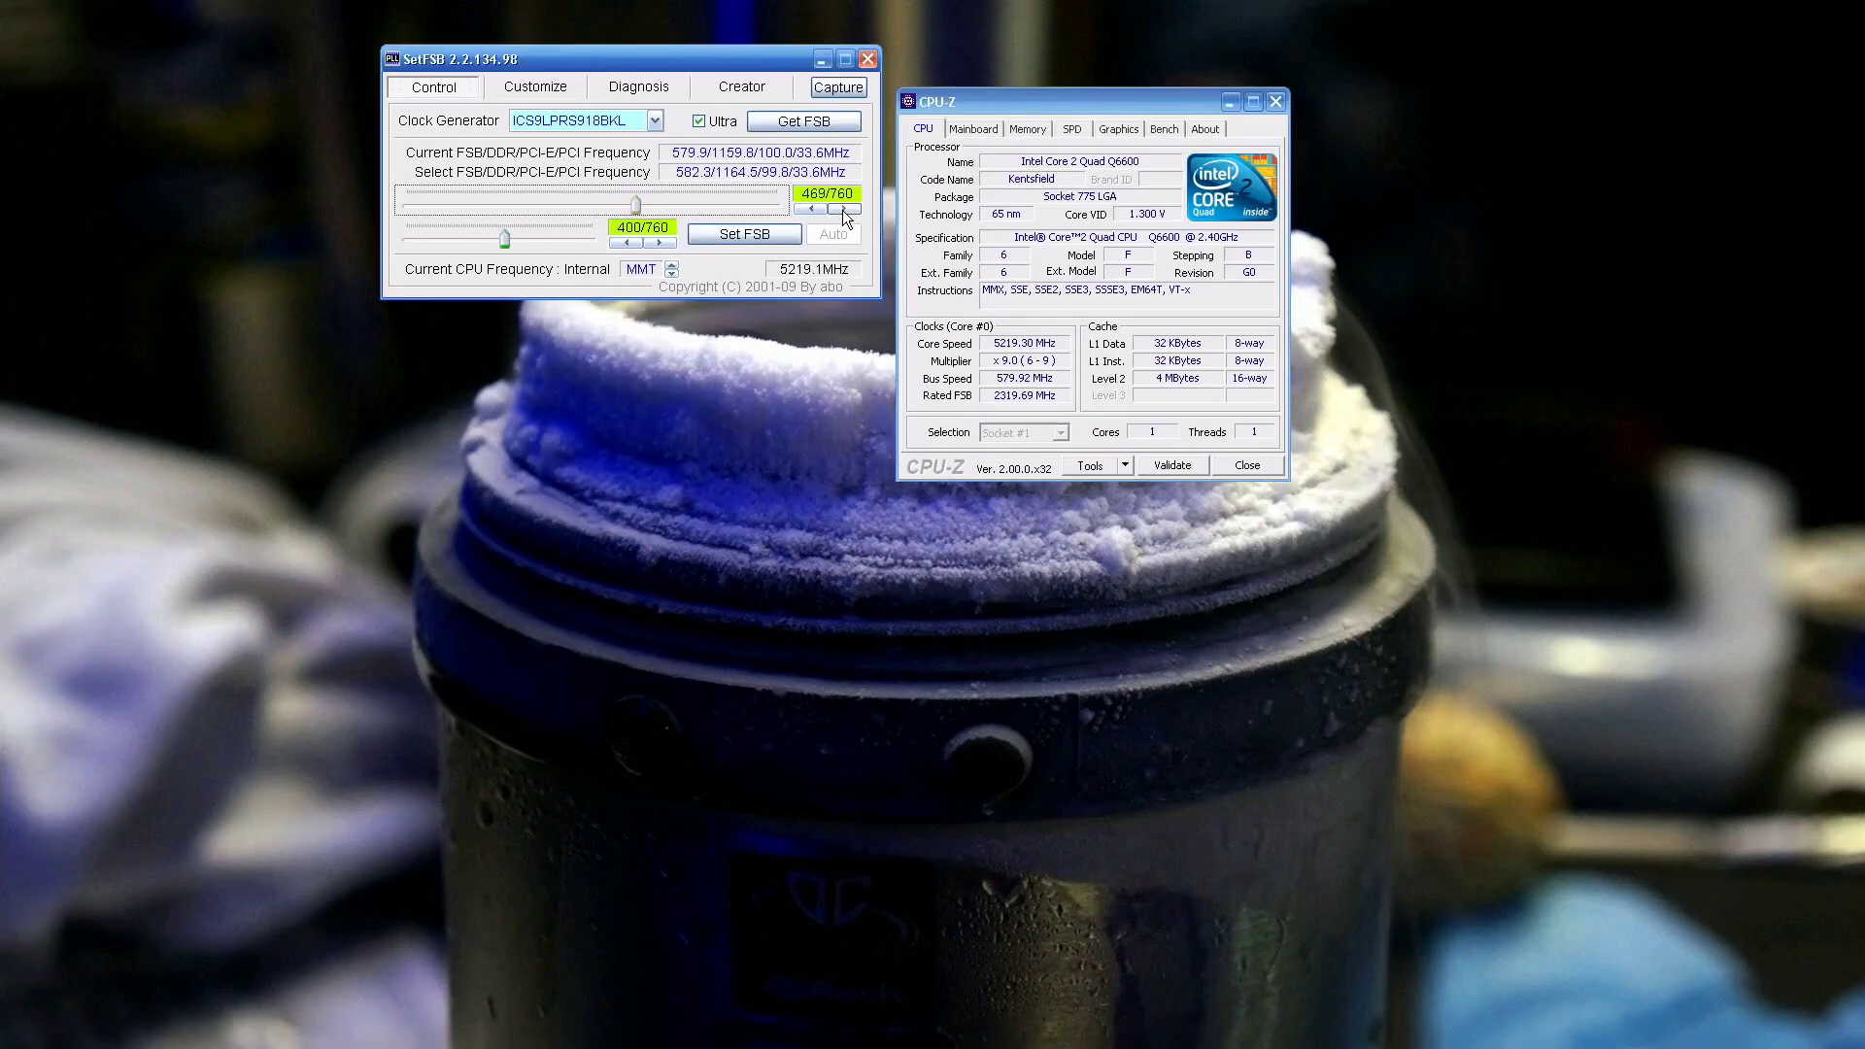
left_click(844, 210)
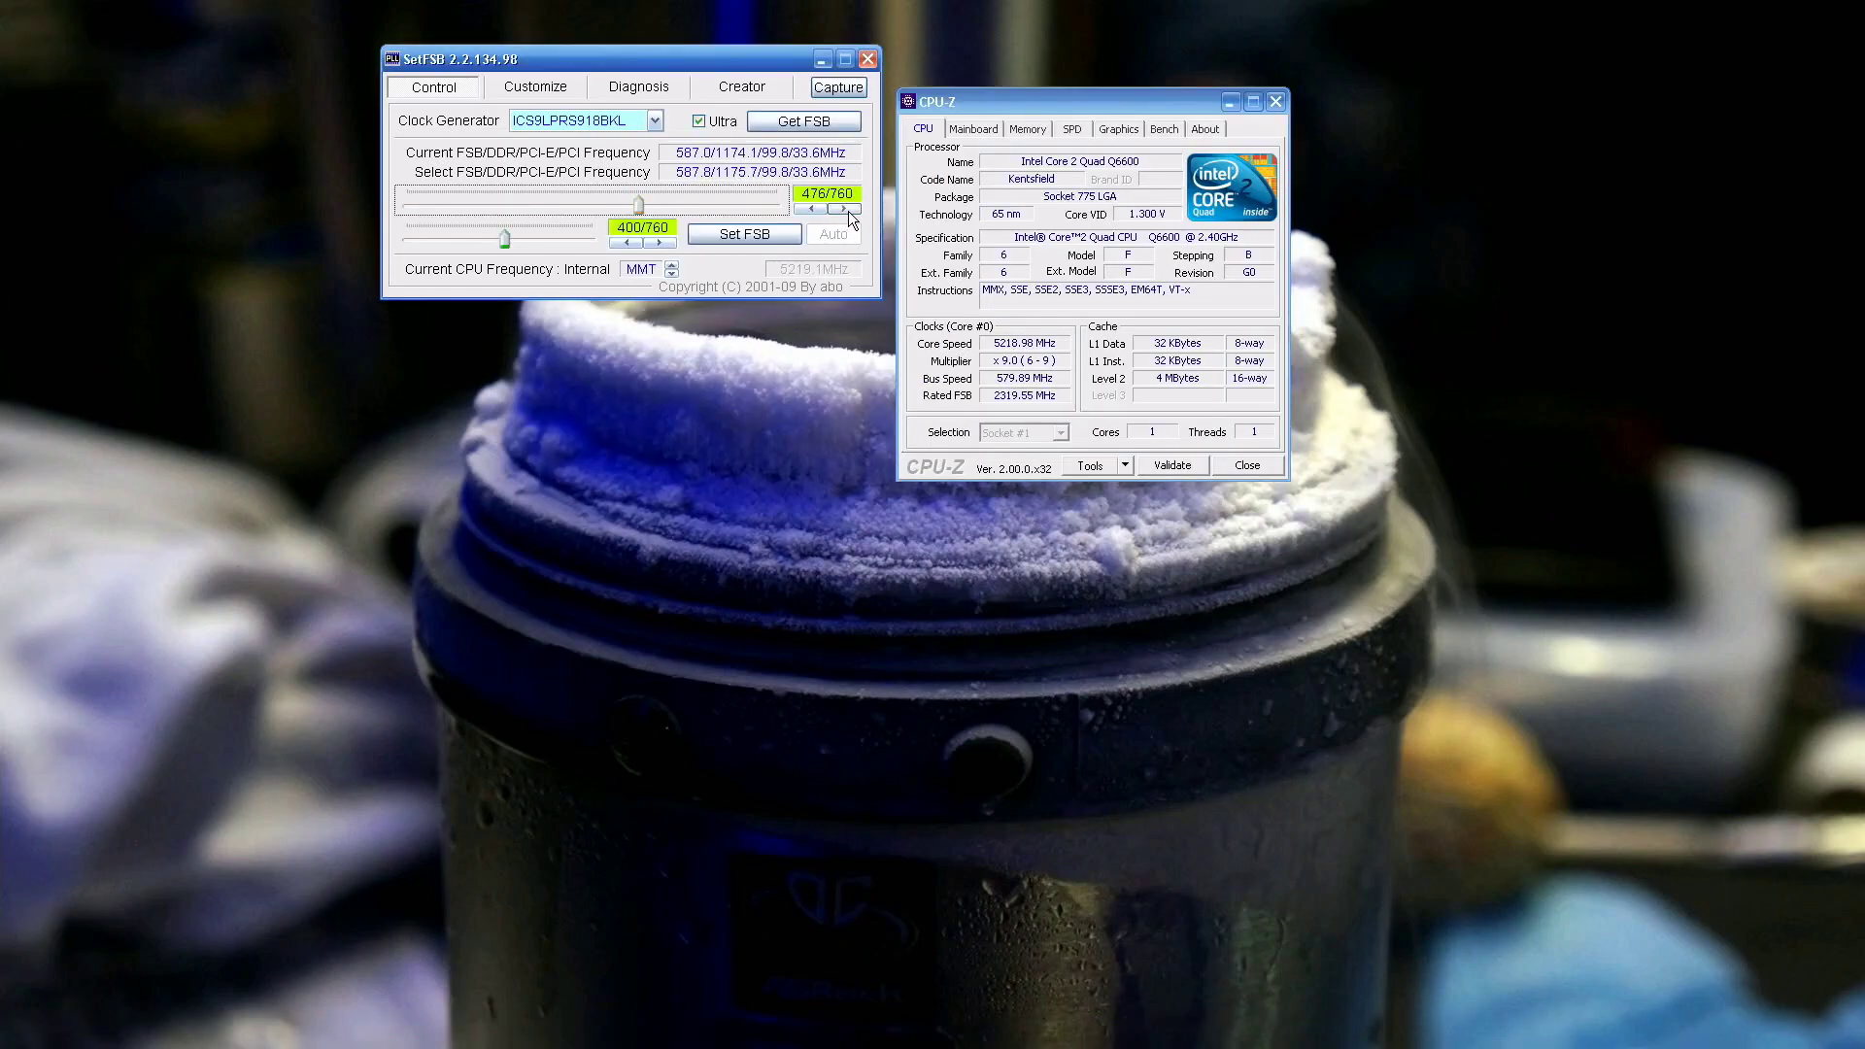
double_click(848, 212)
left_click(789, 235)
Raise the front-side bus to 594.2 MHz (setting 484) and apply it.
left_click(841, 207)
double_click(842, 207)
double_click(842, 207)
left_click(842, 207)
left_click(789, 233)
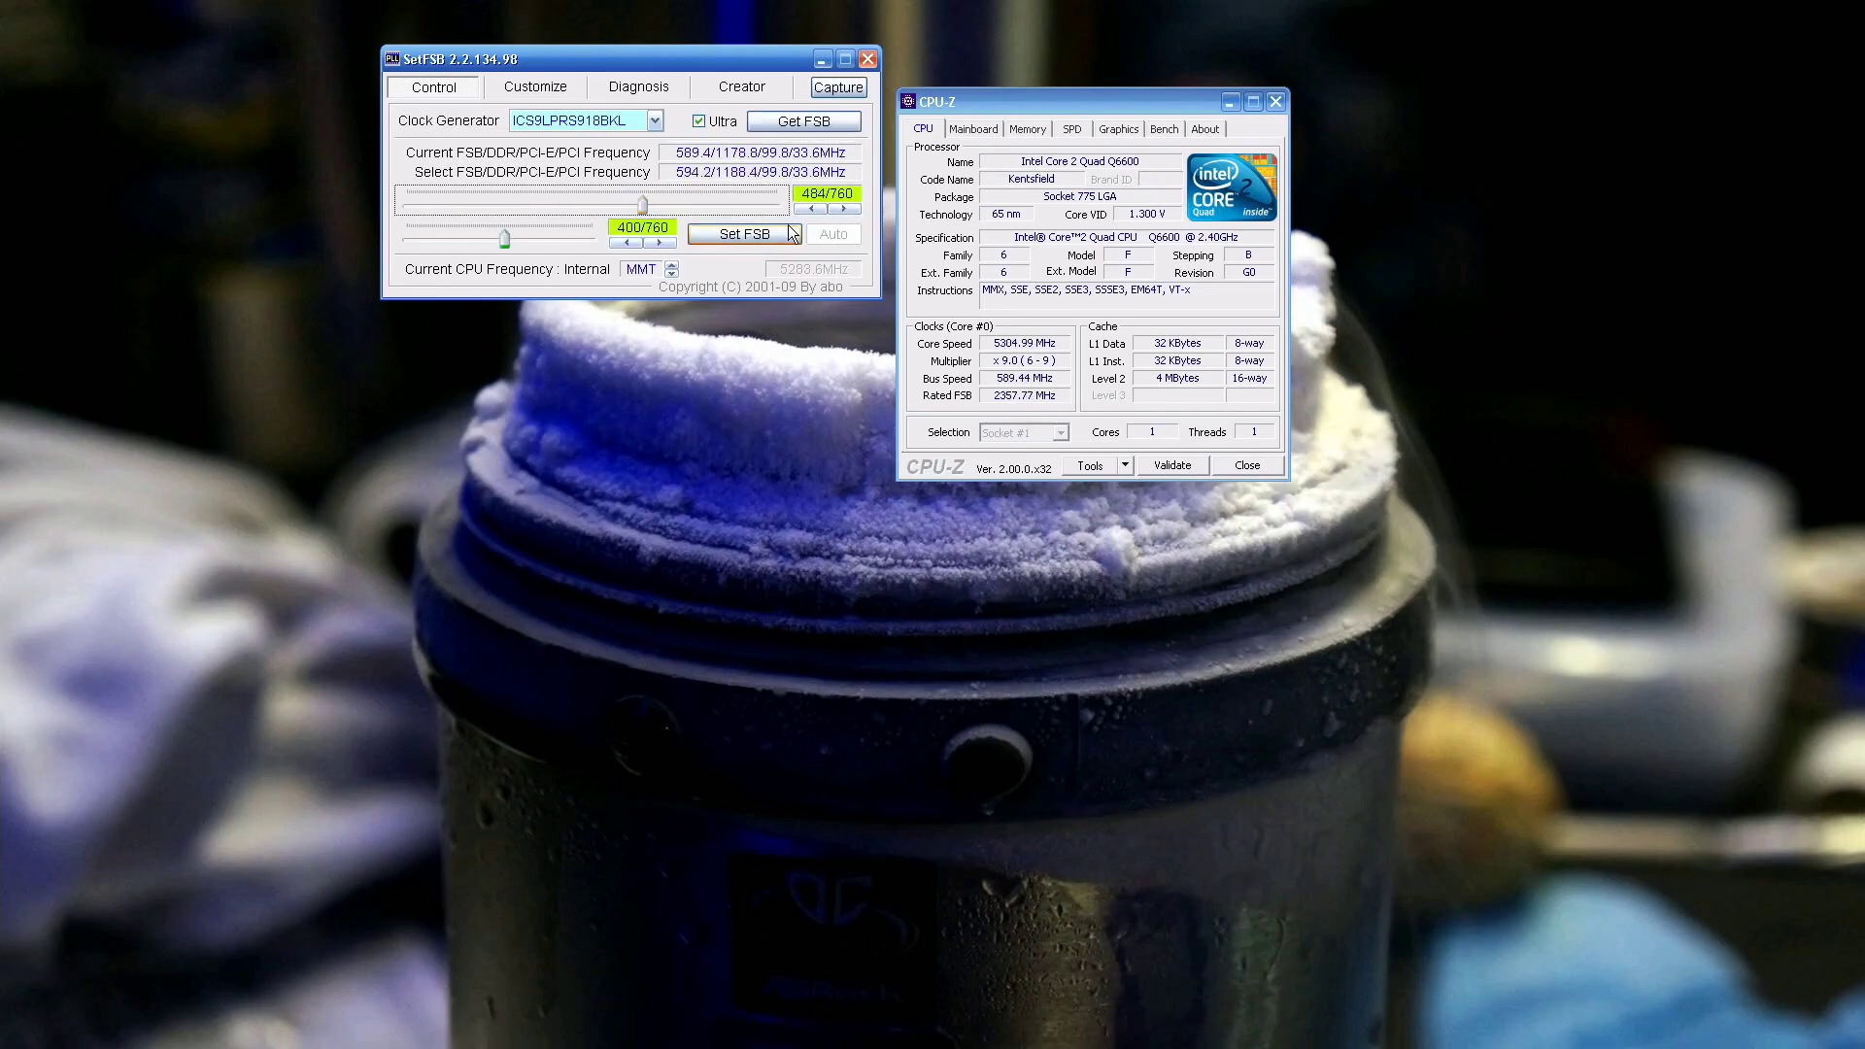
Raise and apply the front-side bus in two stages, 598.2 MHz (setting 489) and 601.4 MHz (setting 493).
double_click(843, 208)
double_click(843, 208)
left_click(843, 208)
left_click(853, 233)
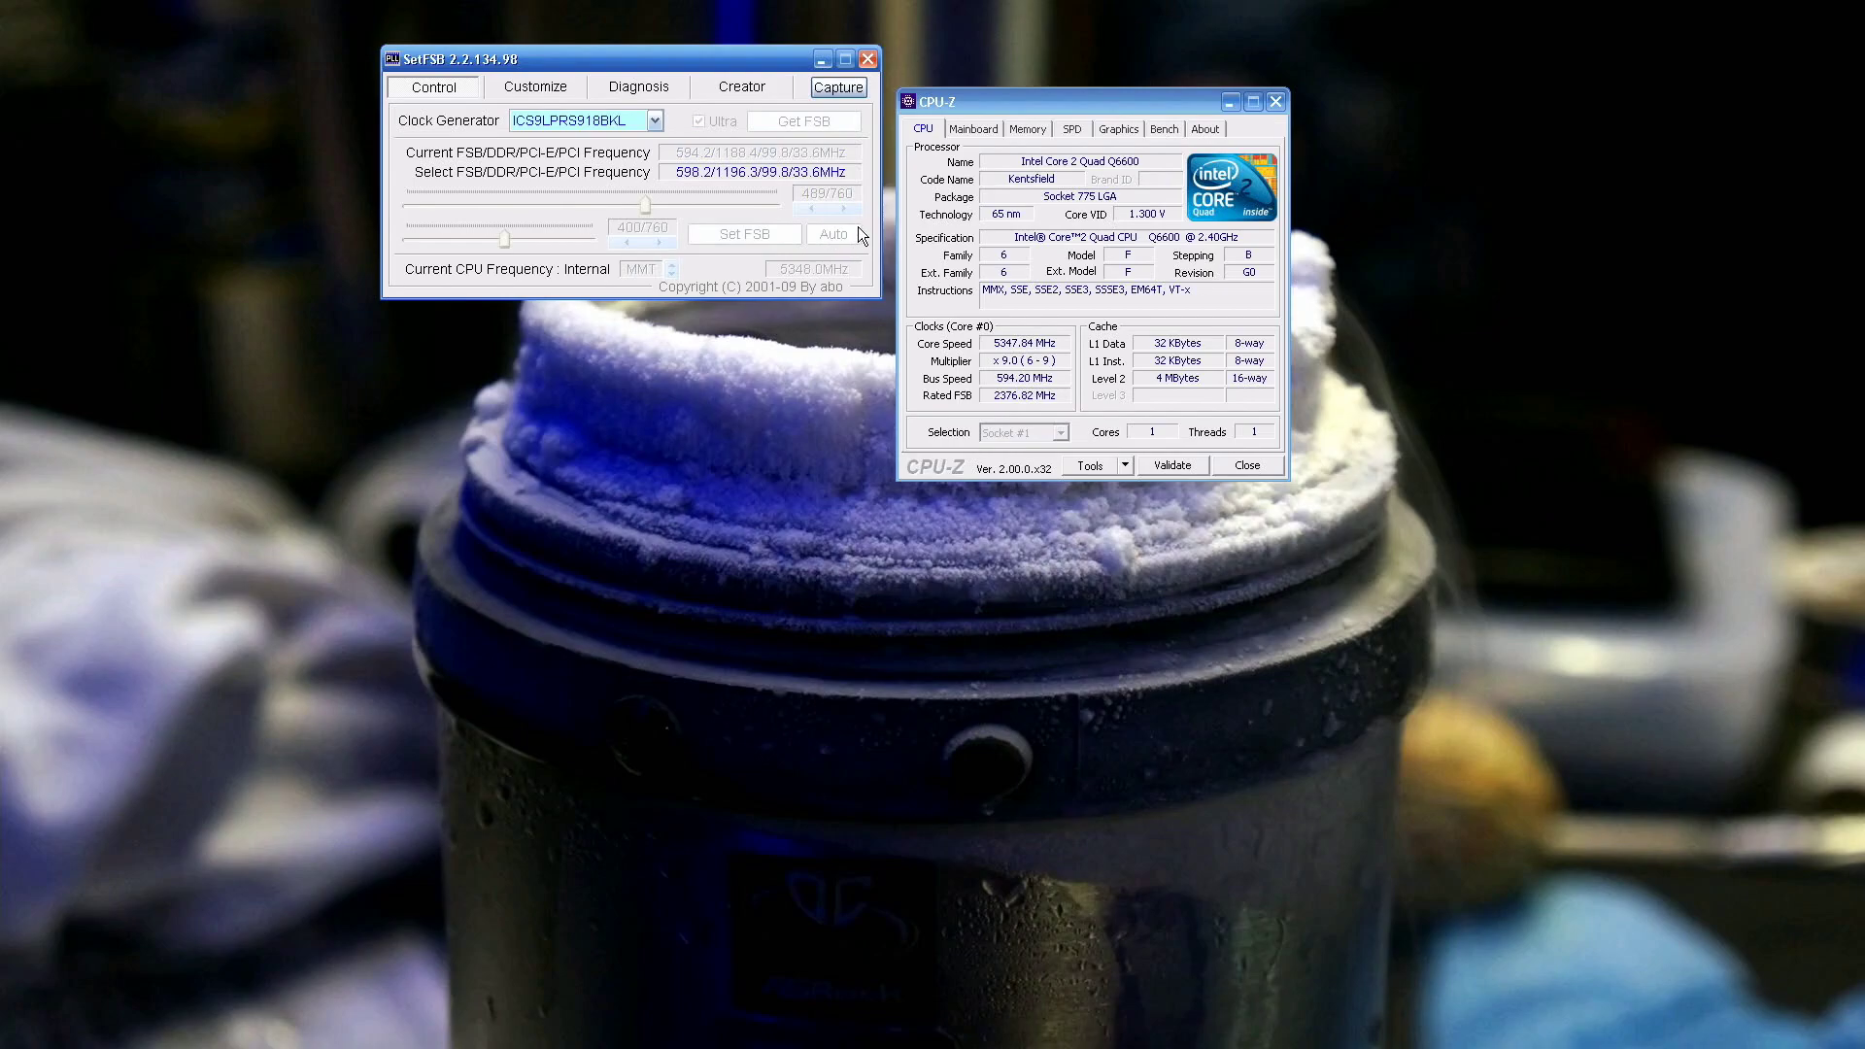
triple_click(852, 209)
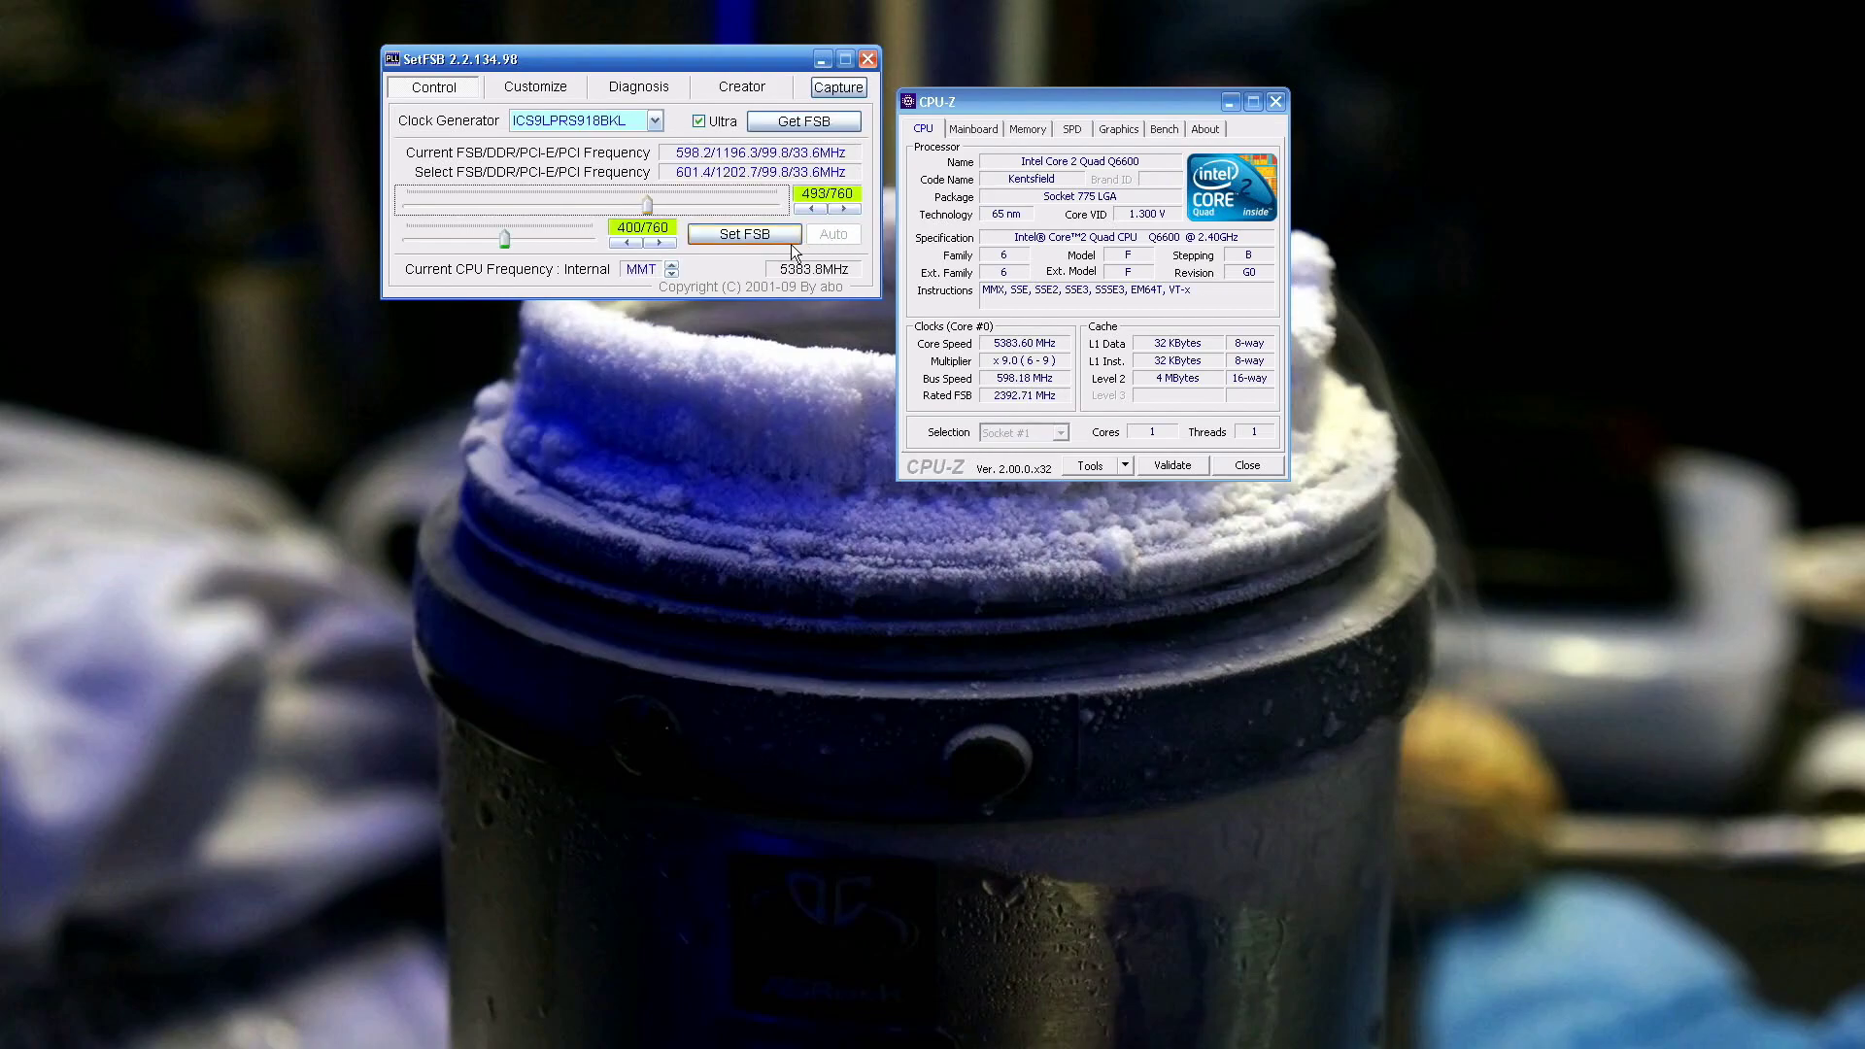
left_click(792, 243)
Raise the front-side bus in two further rounds of three increments, applying the frequency after each round.
left_click(844, 208)
left_click(844, 208)
left_click(844, 208)
left_click(783, 235)
left_click(847, 208)
left_click(847, 208)
left_click(848, 208)
left_click(783, 241)
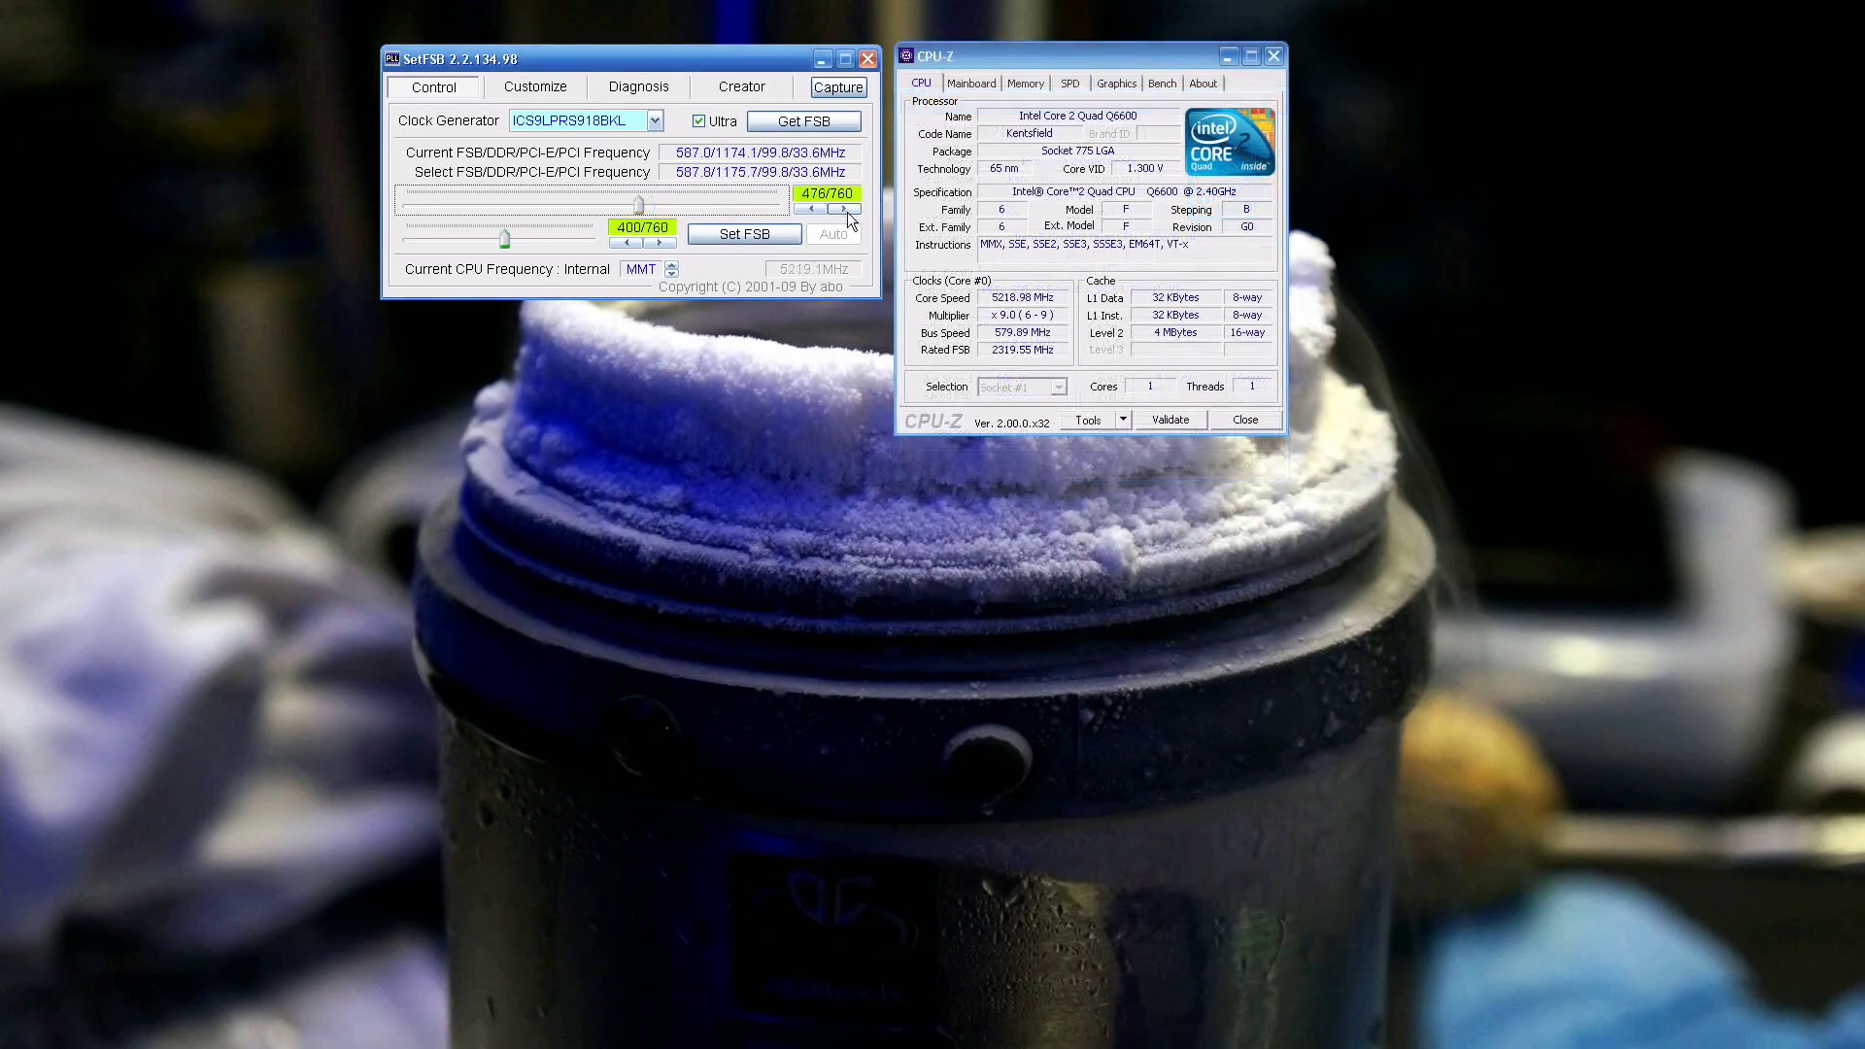
Raise and apply the front-side bus in two stages, 592.6 MHz (setting 482) and 596.6 MHz (setting 487).
left_click(844, 209)
left_click(844, 209)
left_click(795, 235)
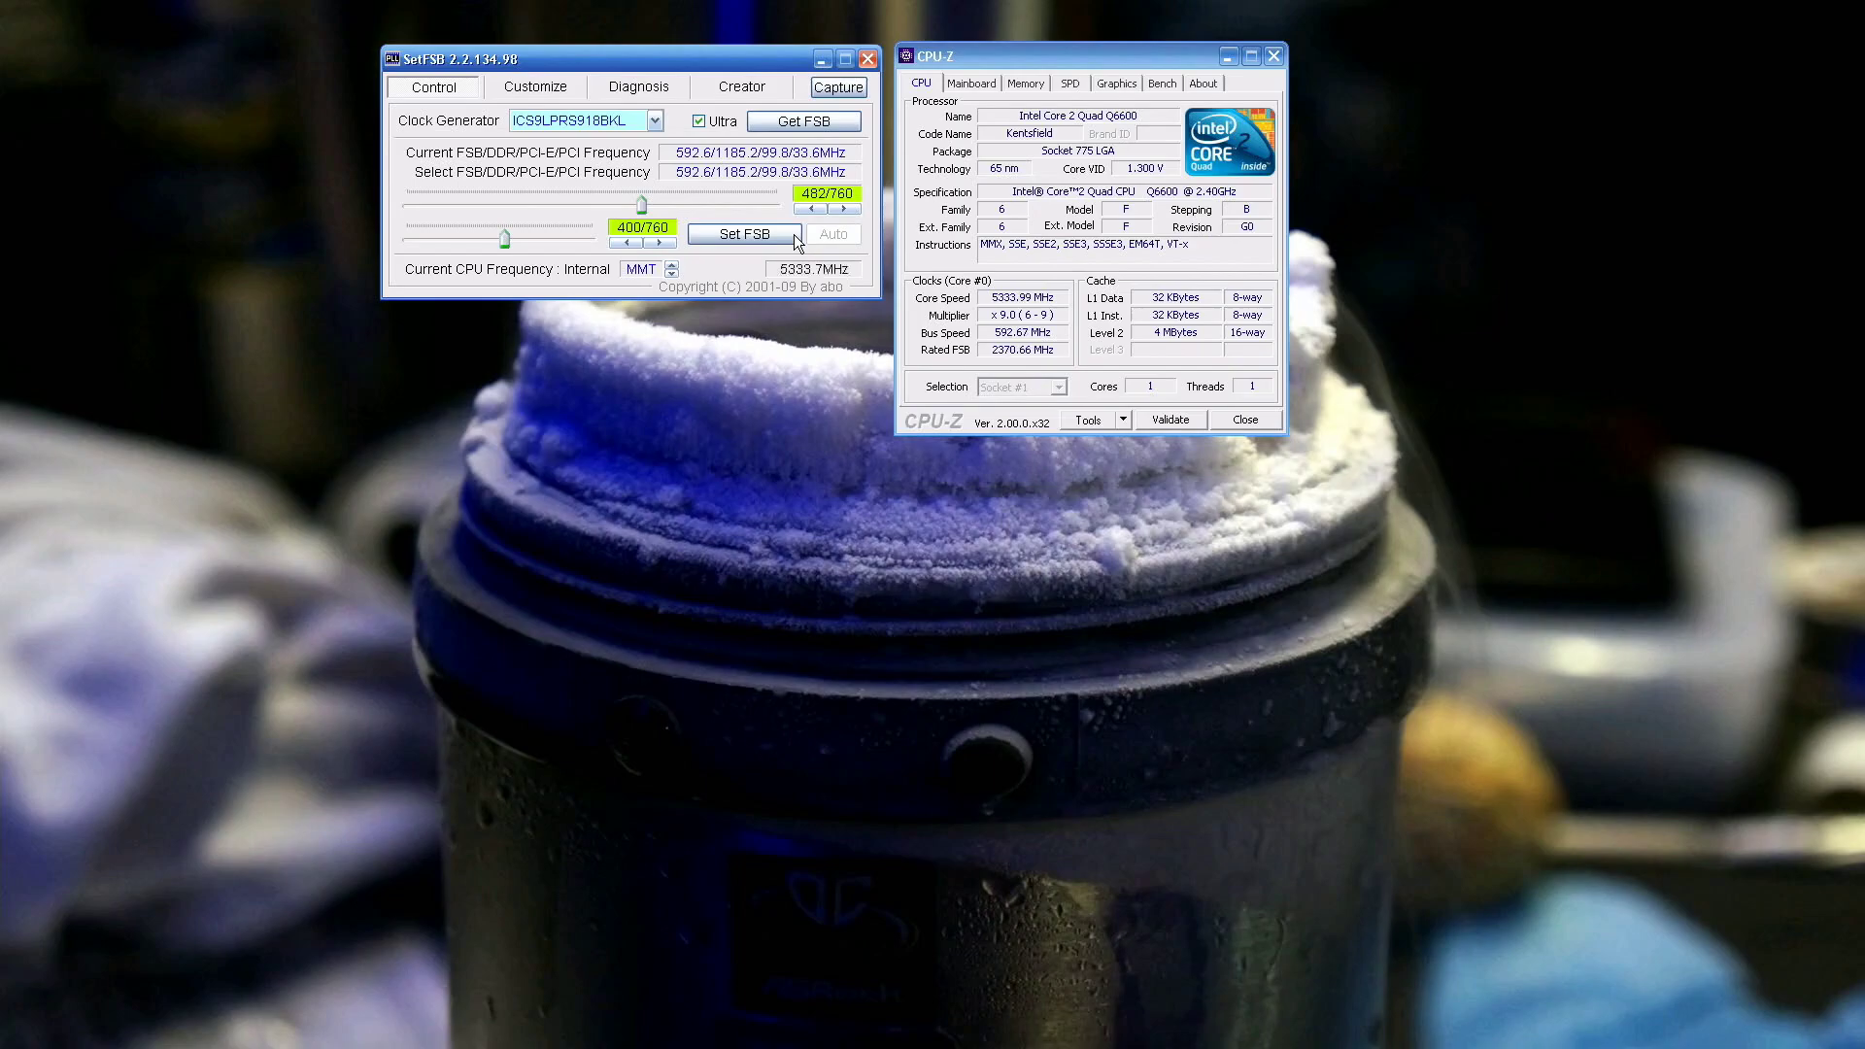
left_click(854, 206)
left_click(853, 206)
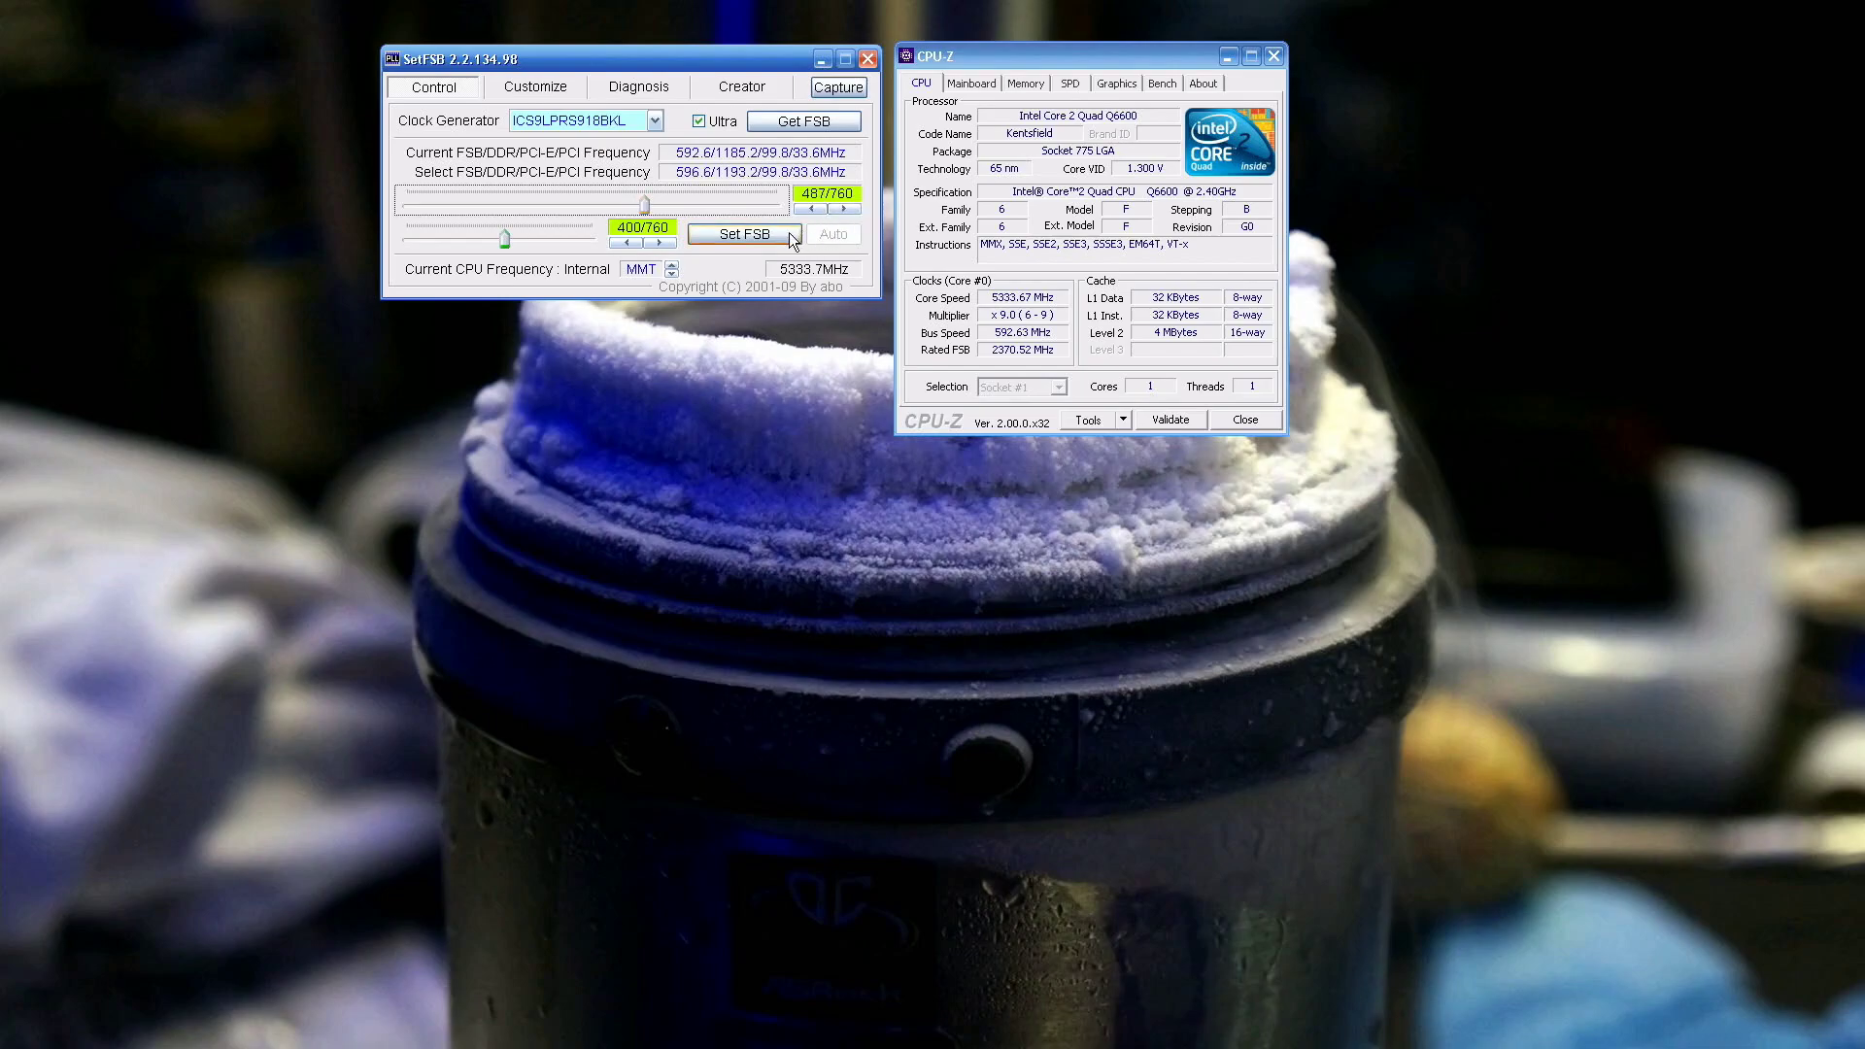
left_click(789, 235)
Raise and apply the front-side bus in two stages, 602.2 MHz and 605.3 MHz (setting 498).
left_click(853, 206)
left_click(853, 206)
left_click(795, 233)
left_click(849, 208)
left_click(795, 231)
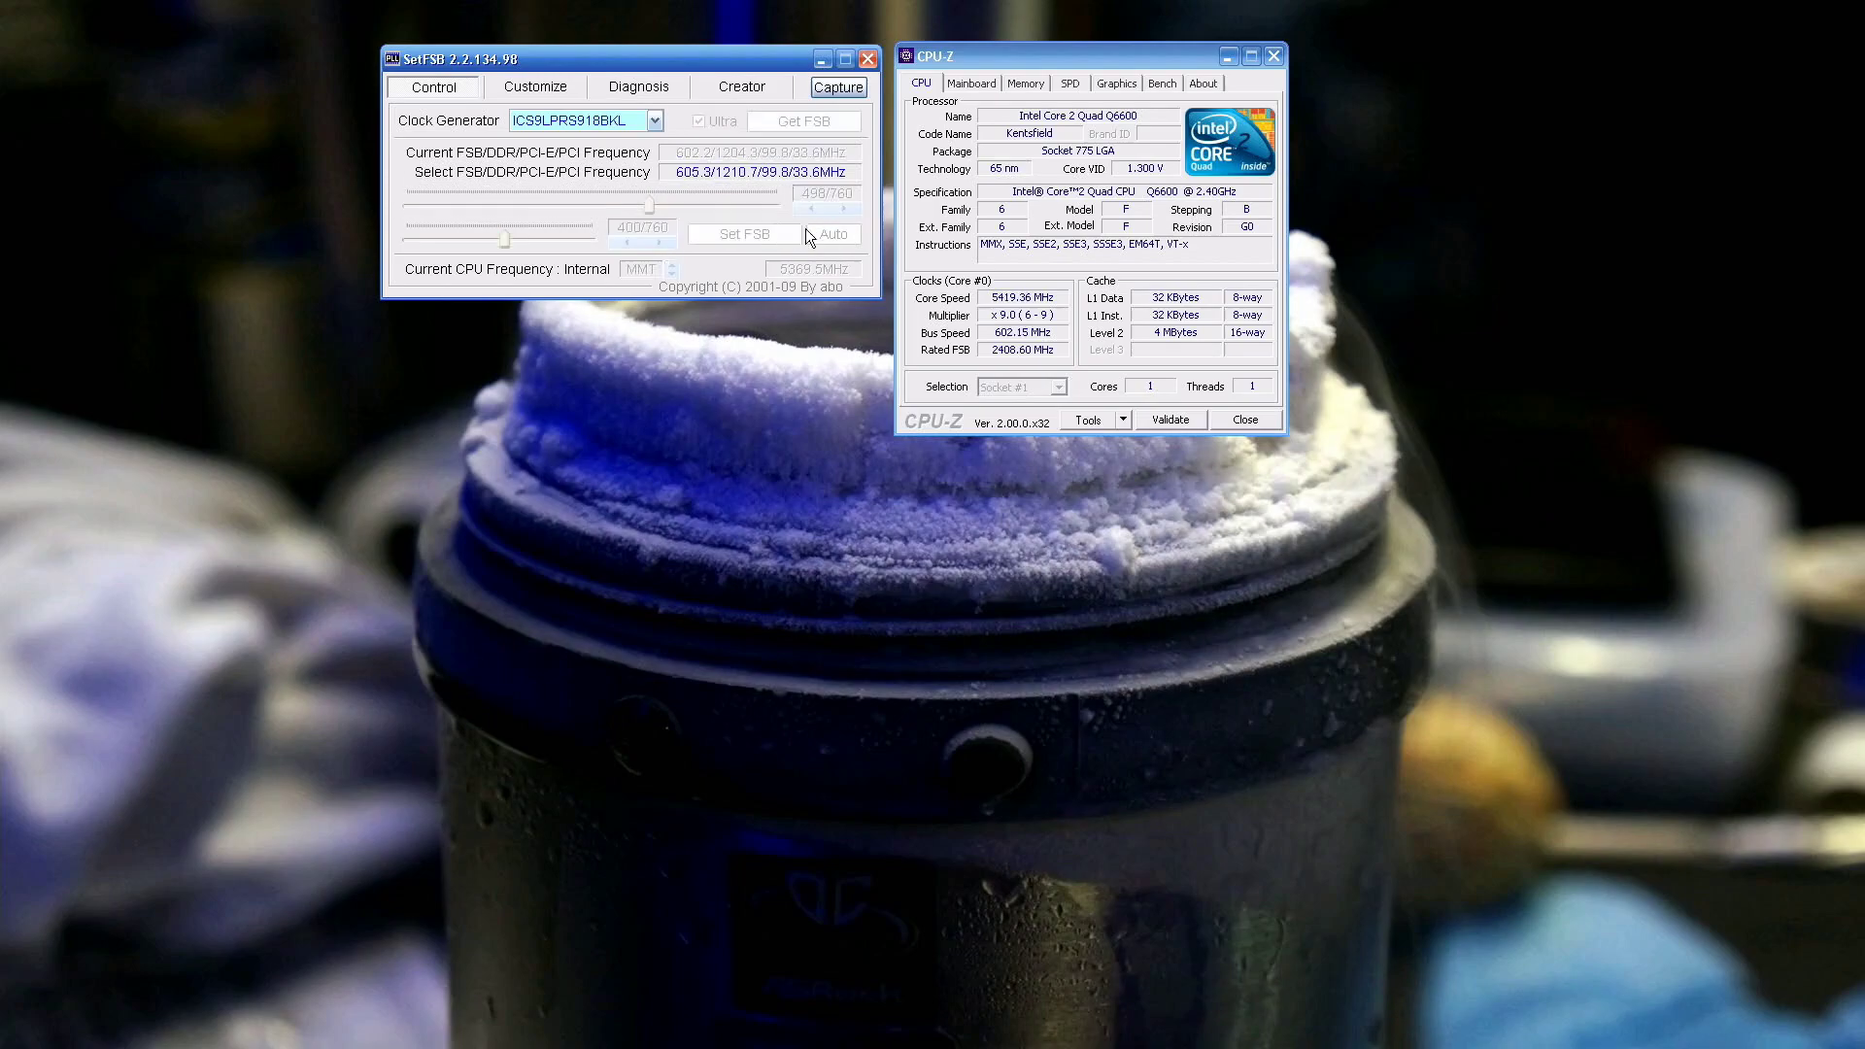
Raise the front-side bus to 609.3 MHz (setting 503) and apply it.
left_click(849, 208)
left_click(848, 208)
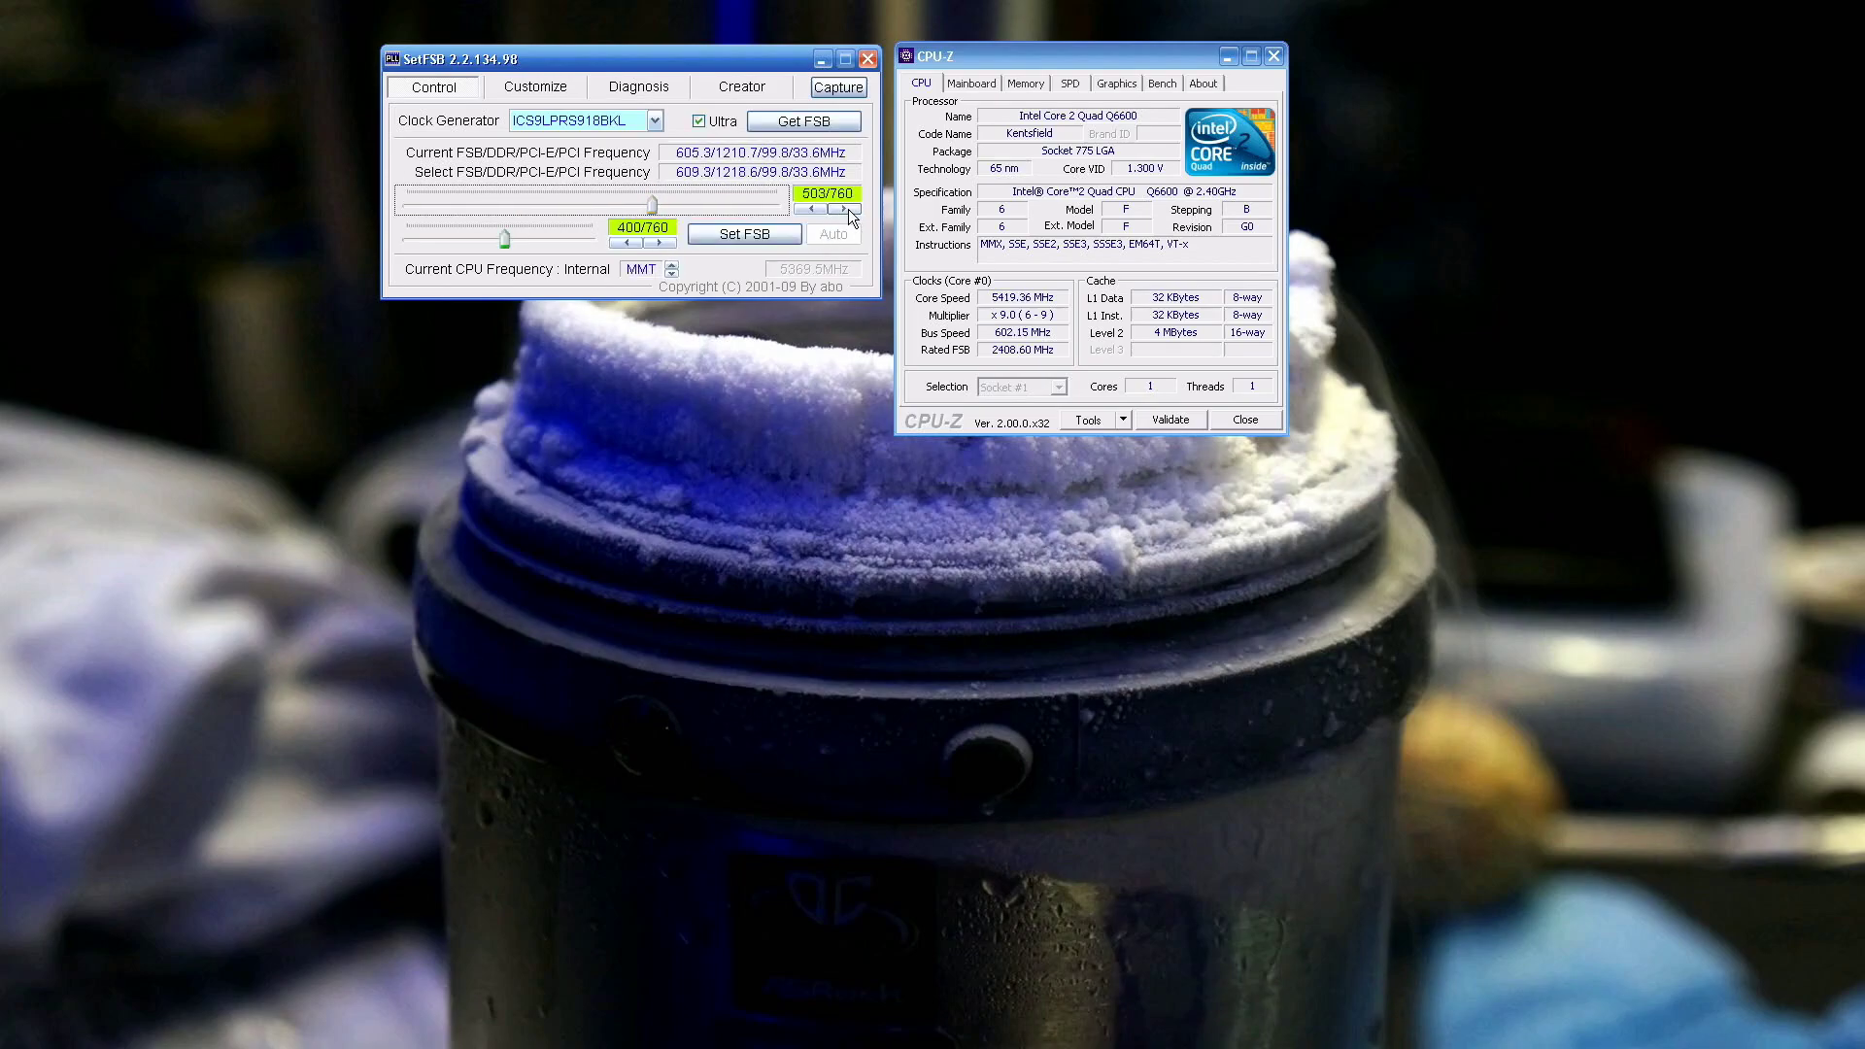
left_click(788, 236)
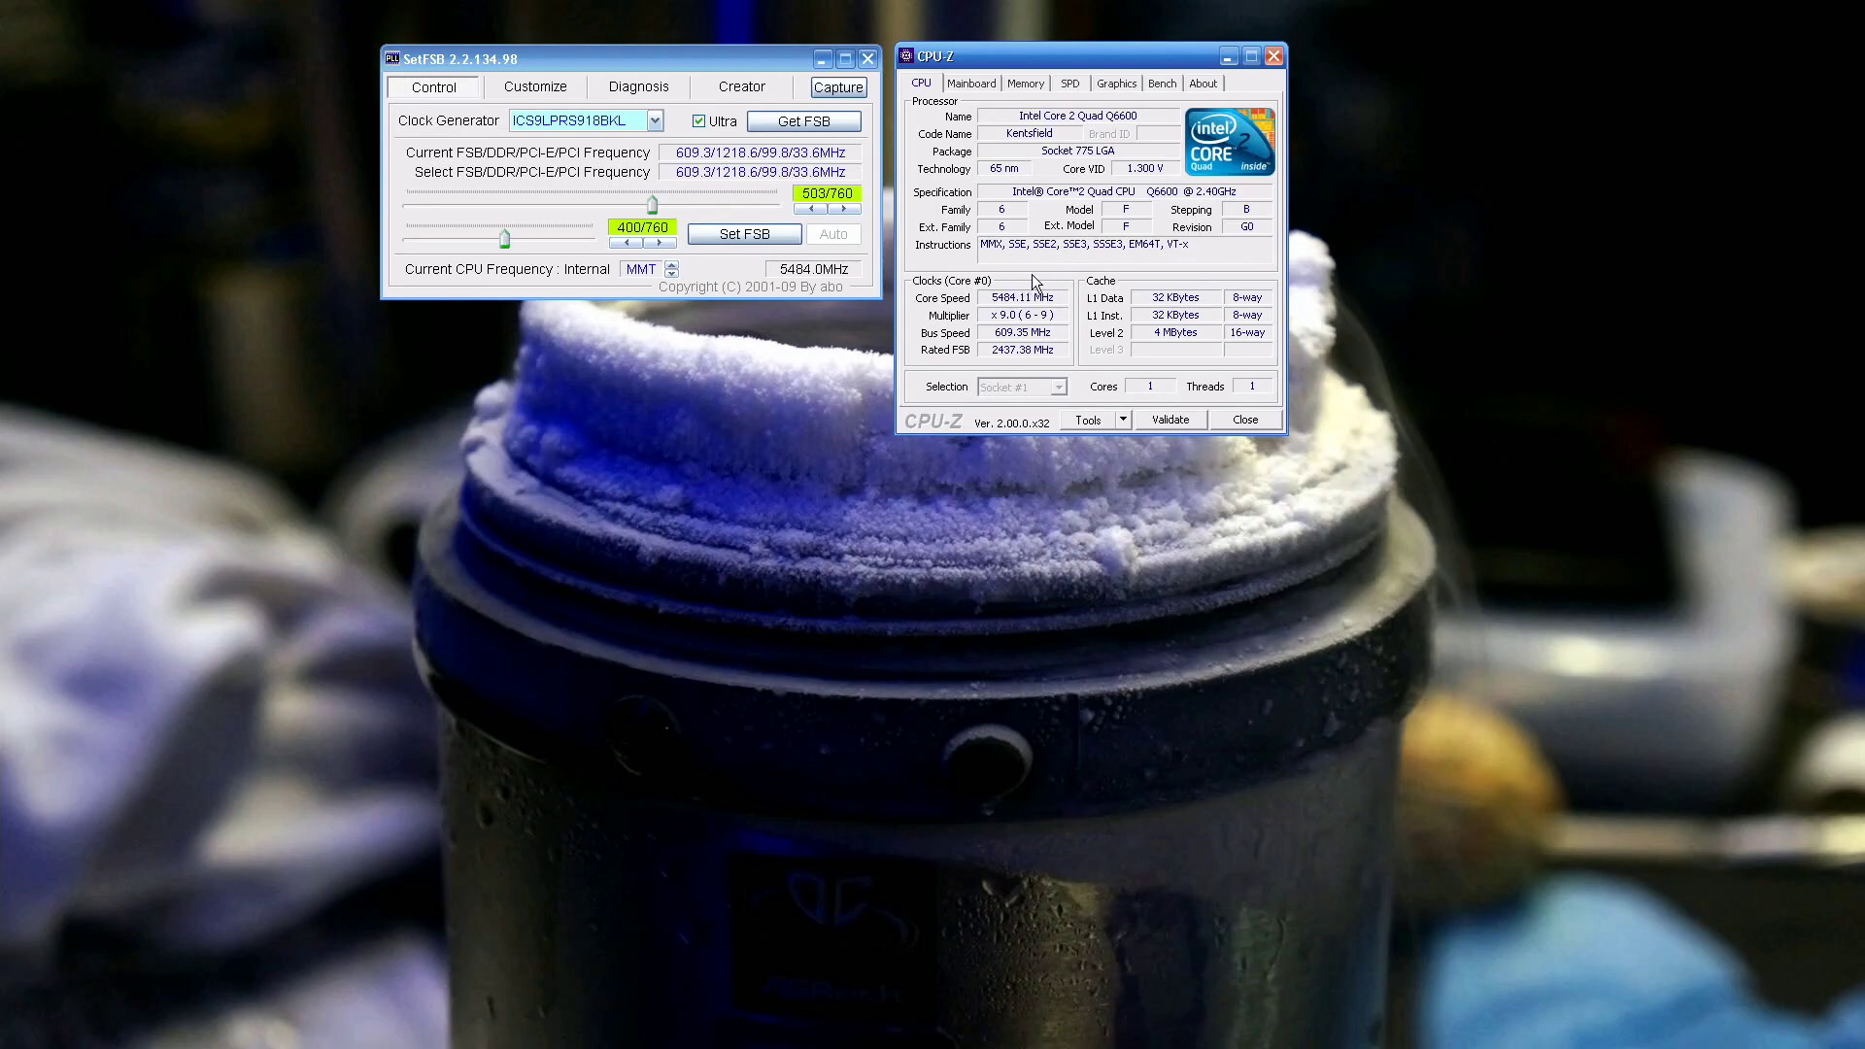
Fine-tune the front-side bus to 611.7 MHz (setting 506) and apply it.
left_click(849, 208)
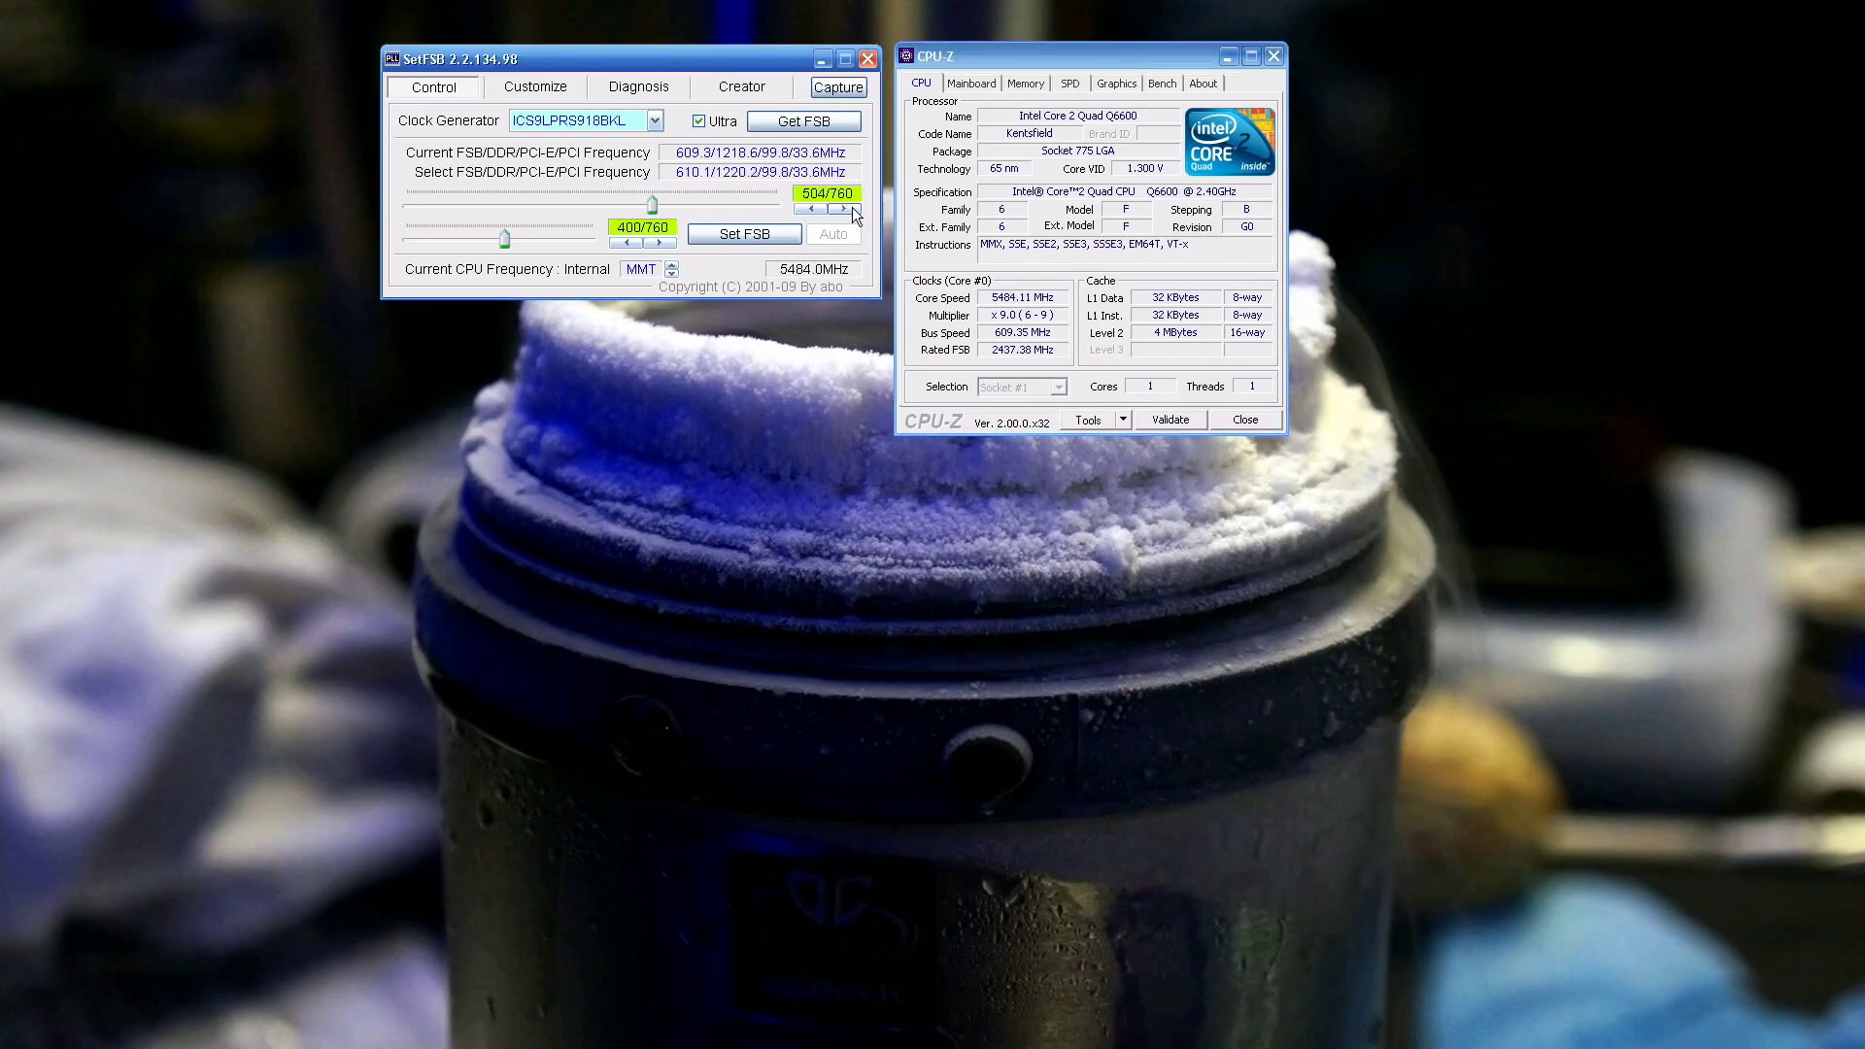
left_click(852, 209)
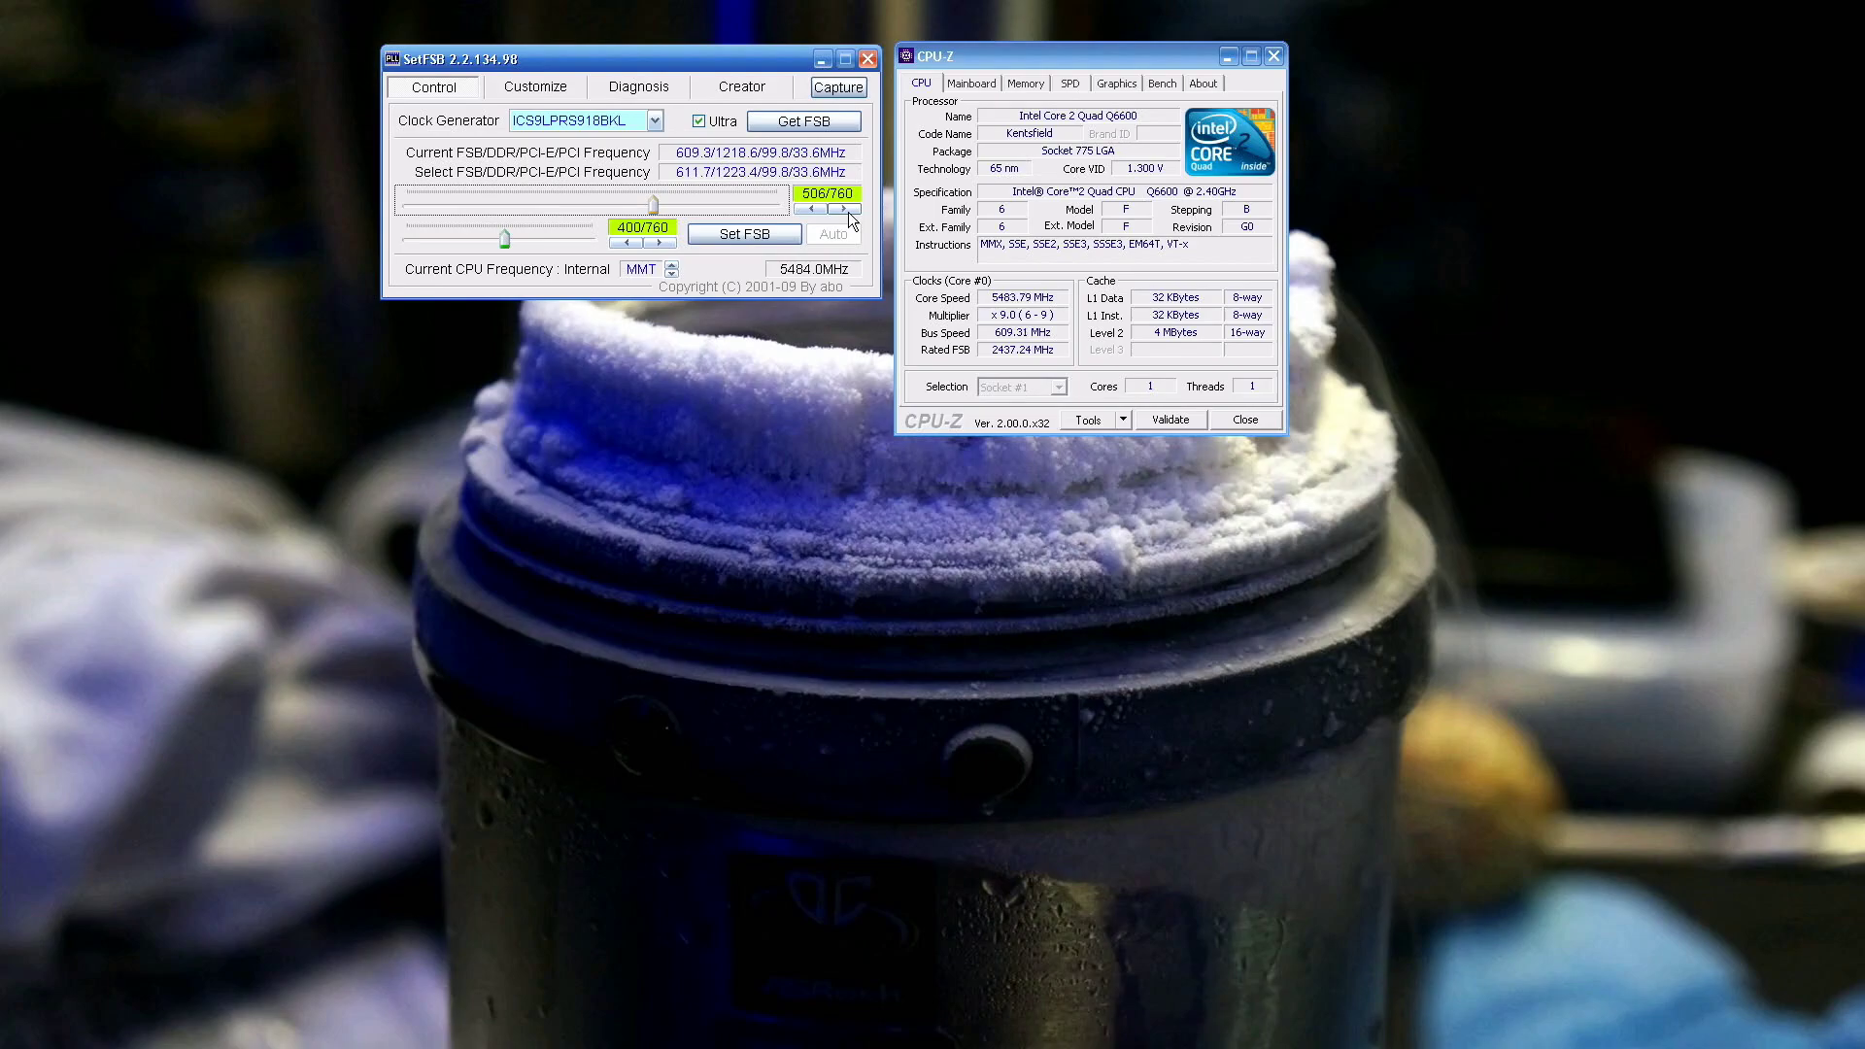
left_click(844, 209)
left_click(814, 208)
left_click(774, 231)
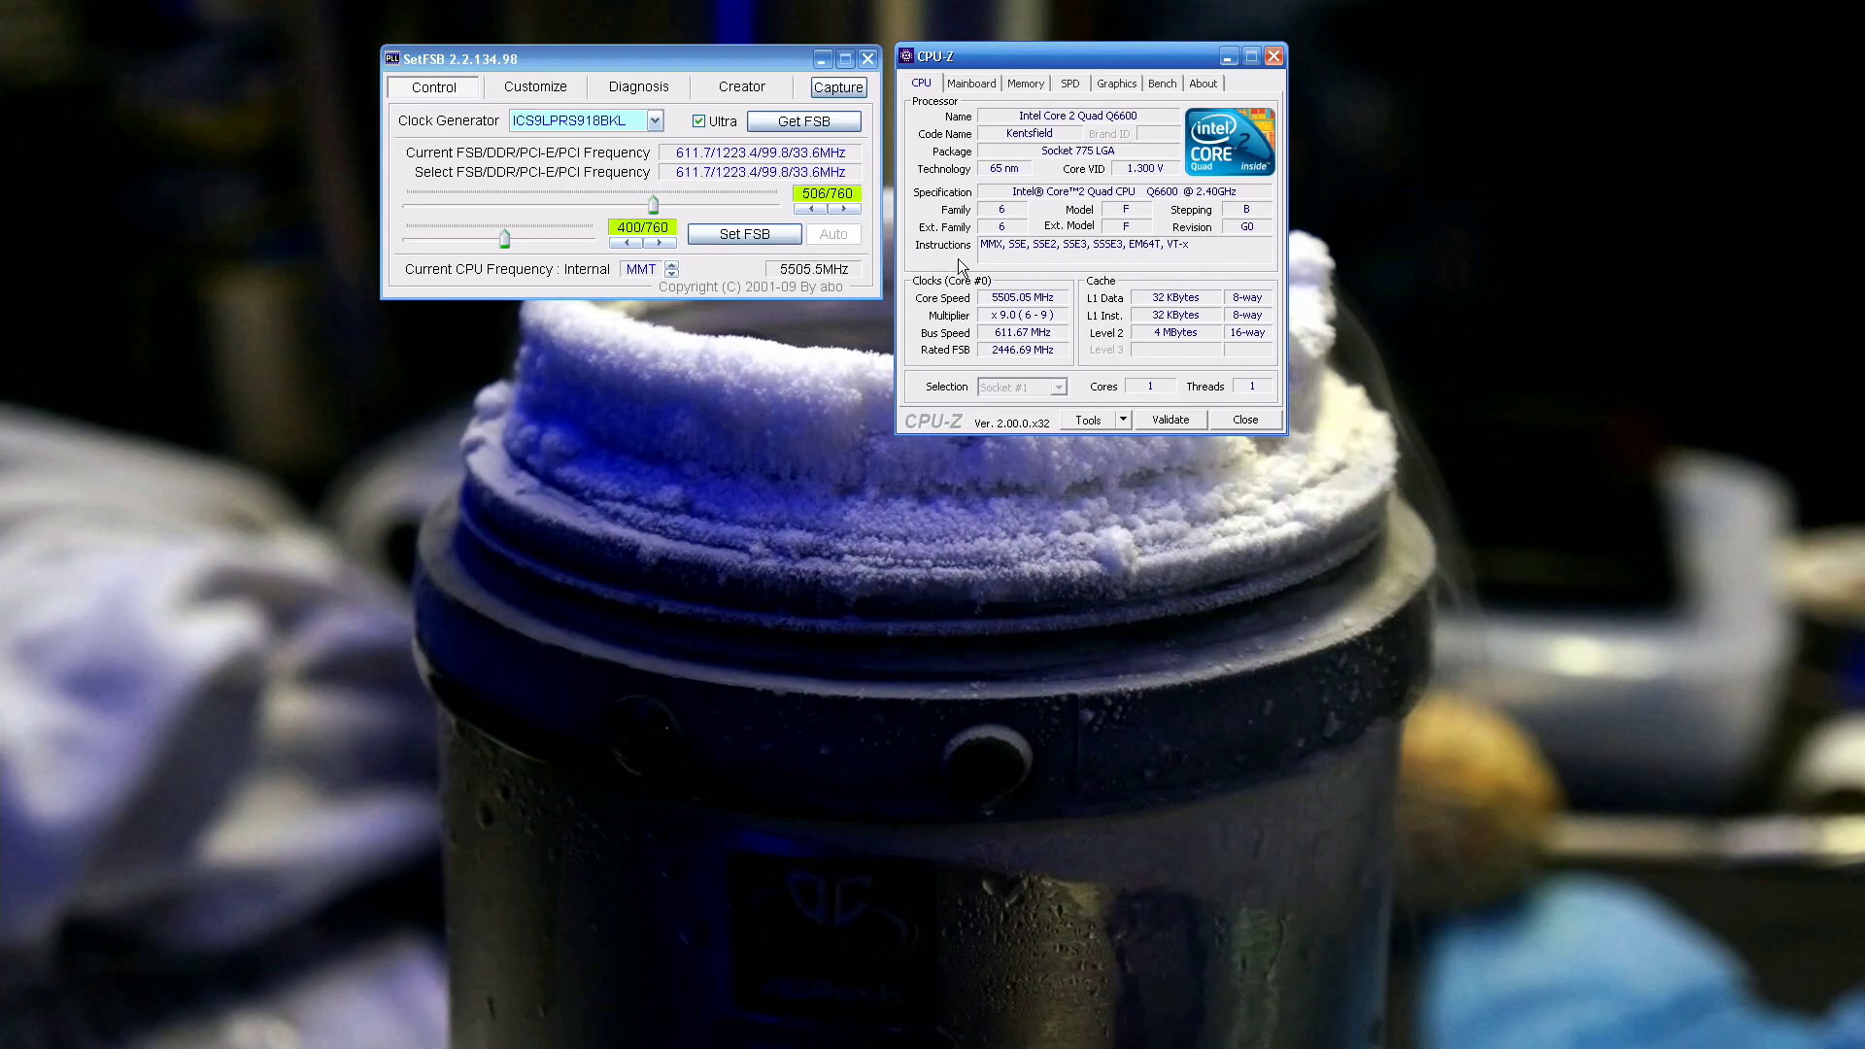
Raise the front-side bus to 614.9 MHz (setting 510) and apply it.
left_click(849, 212)
left_click(849, 211)
left_click(849, 212)
left_click(779, 237)
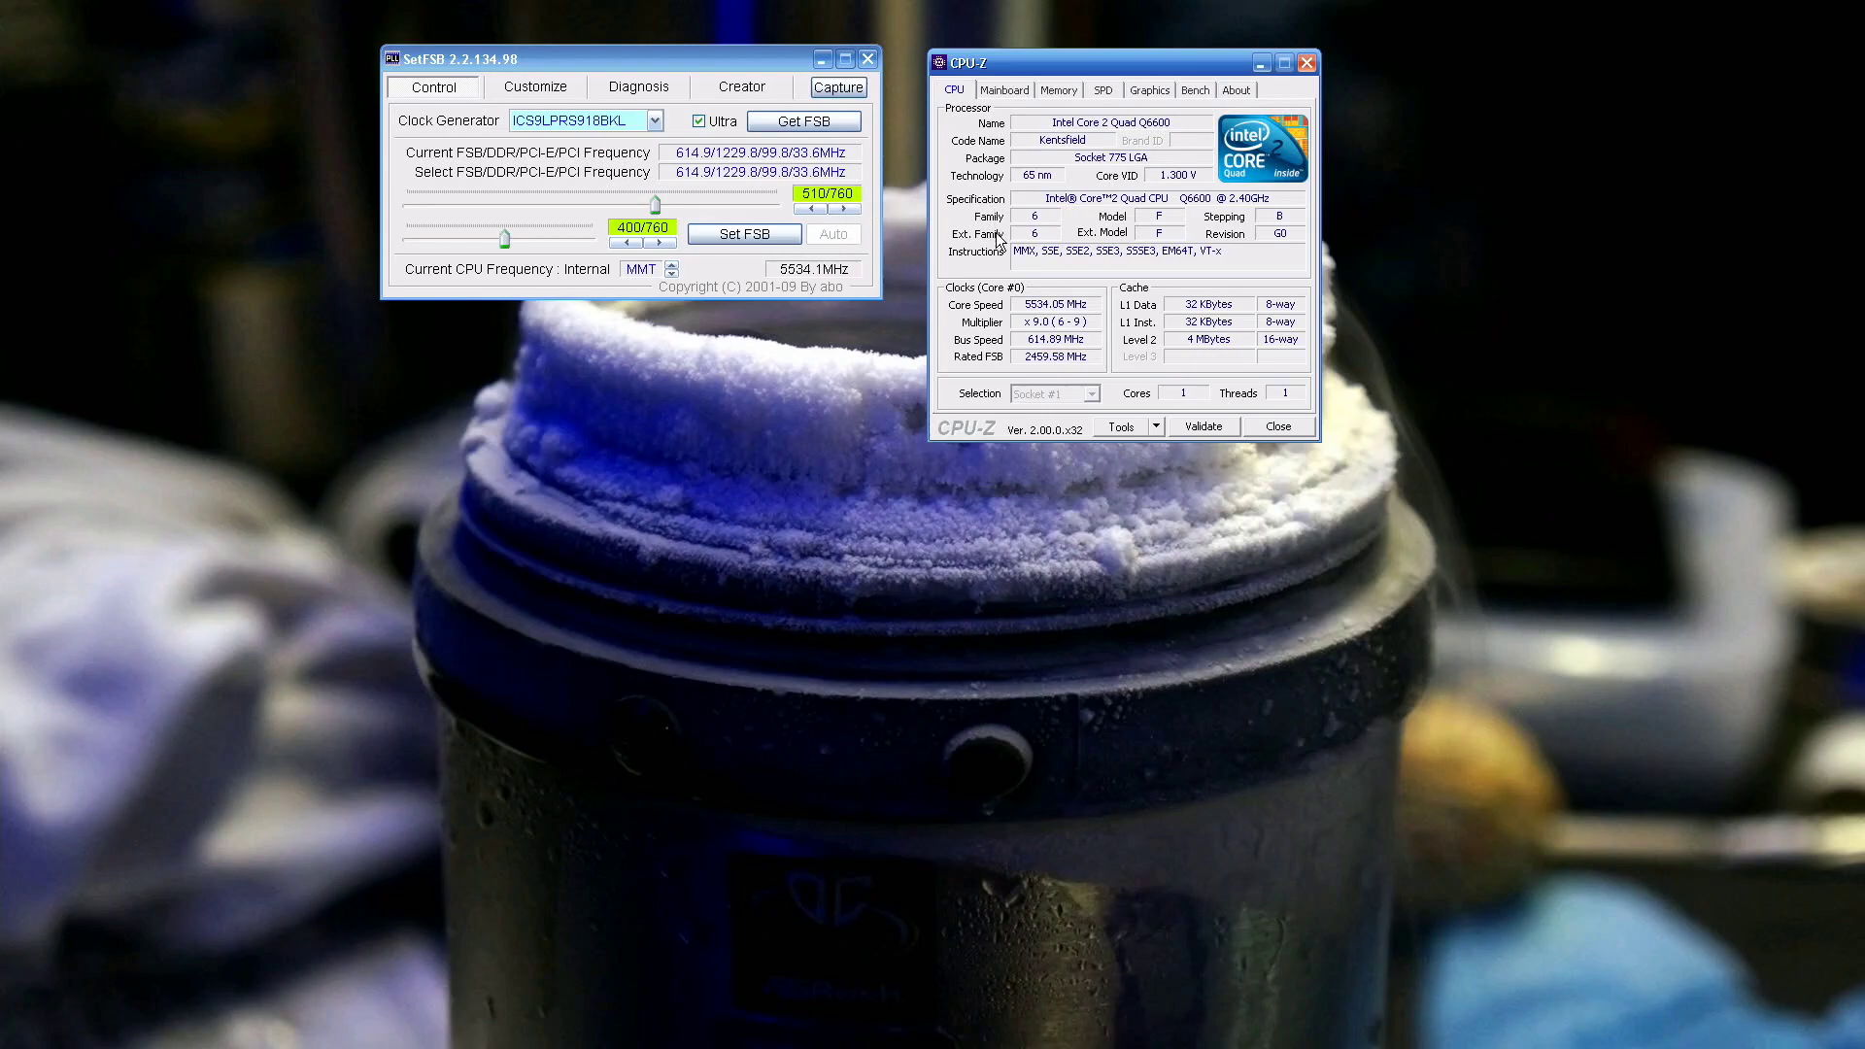
Raise the front-side bus to 617.3 MHz (setting 513) and apply it.
left_click(851, 210)
left_click(851, 210)
left_click(851, 210)
left_click(744, 234)
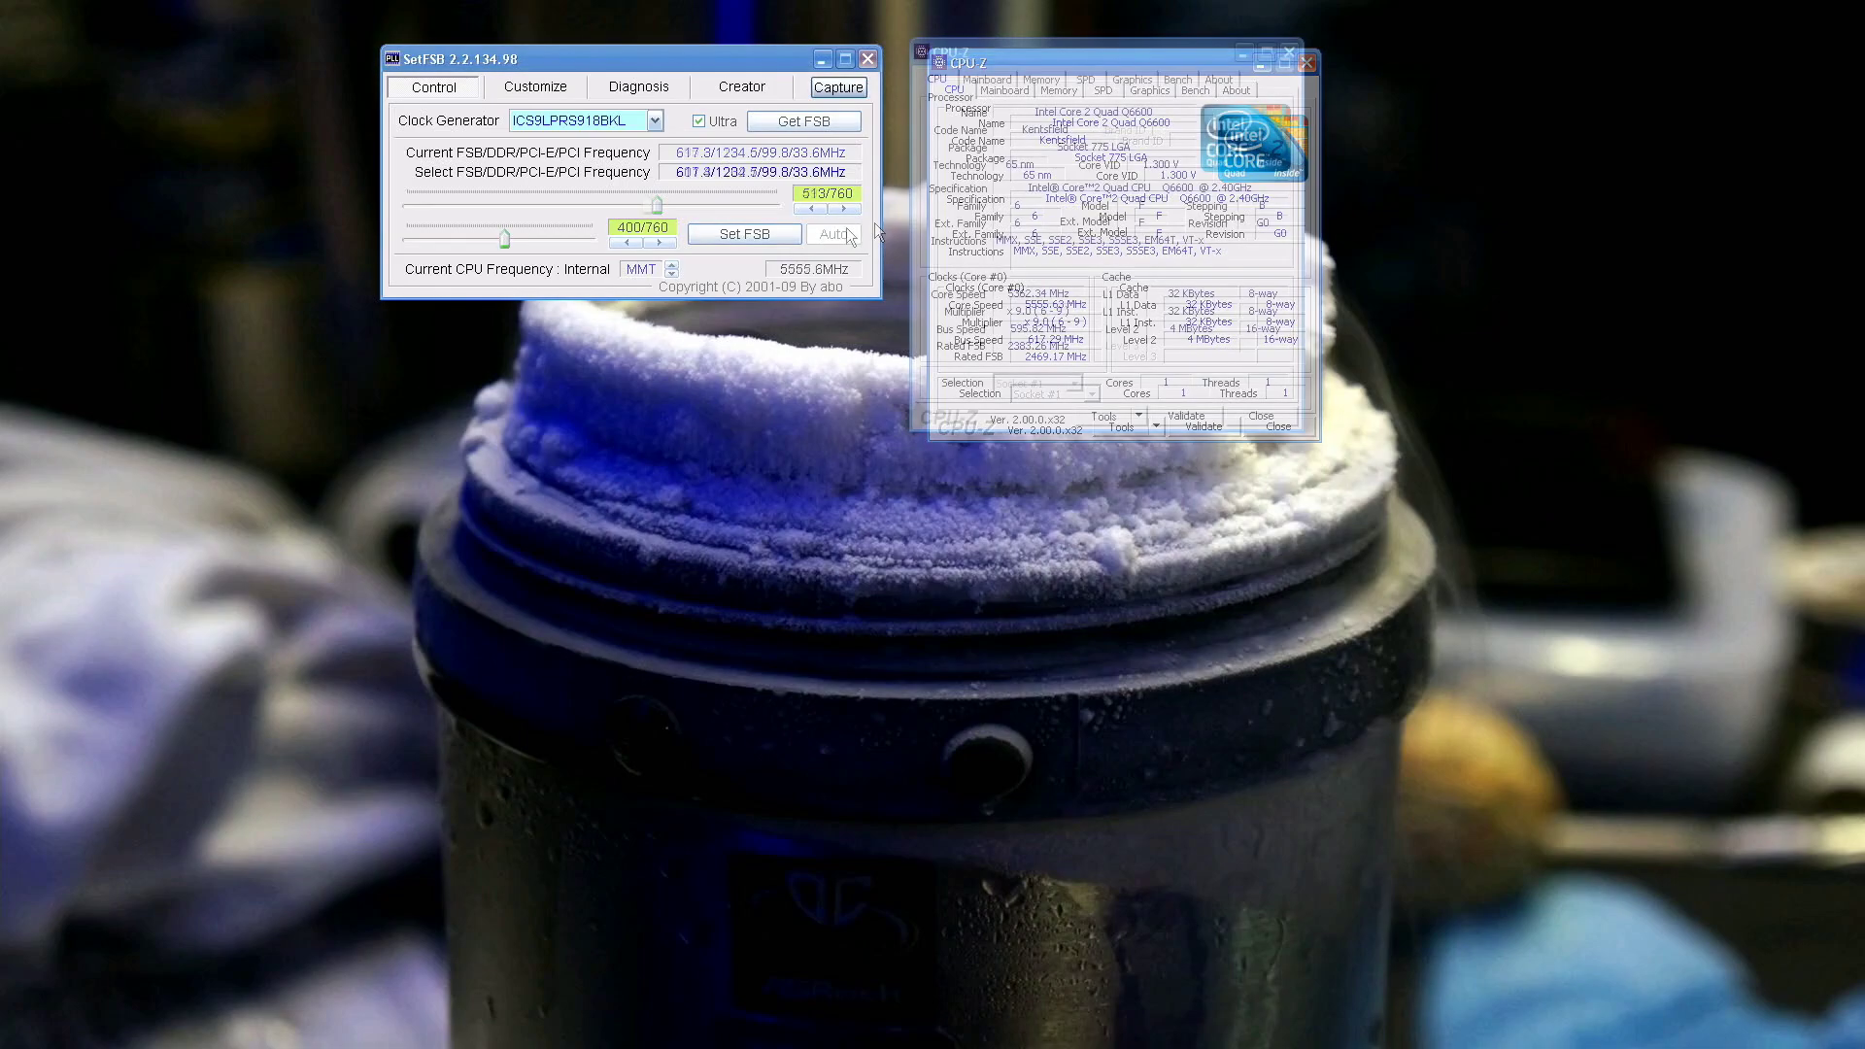
Raise the front-side bus to 613.3 MHz (setting 508) and apply it.
scroll(854, 208, "down", 4)
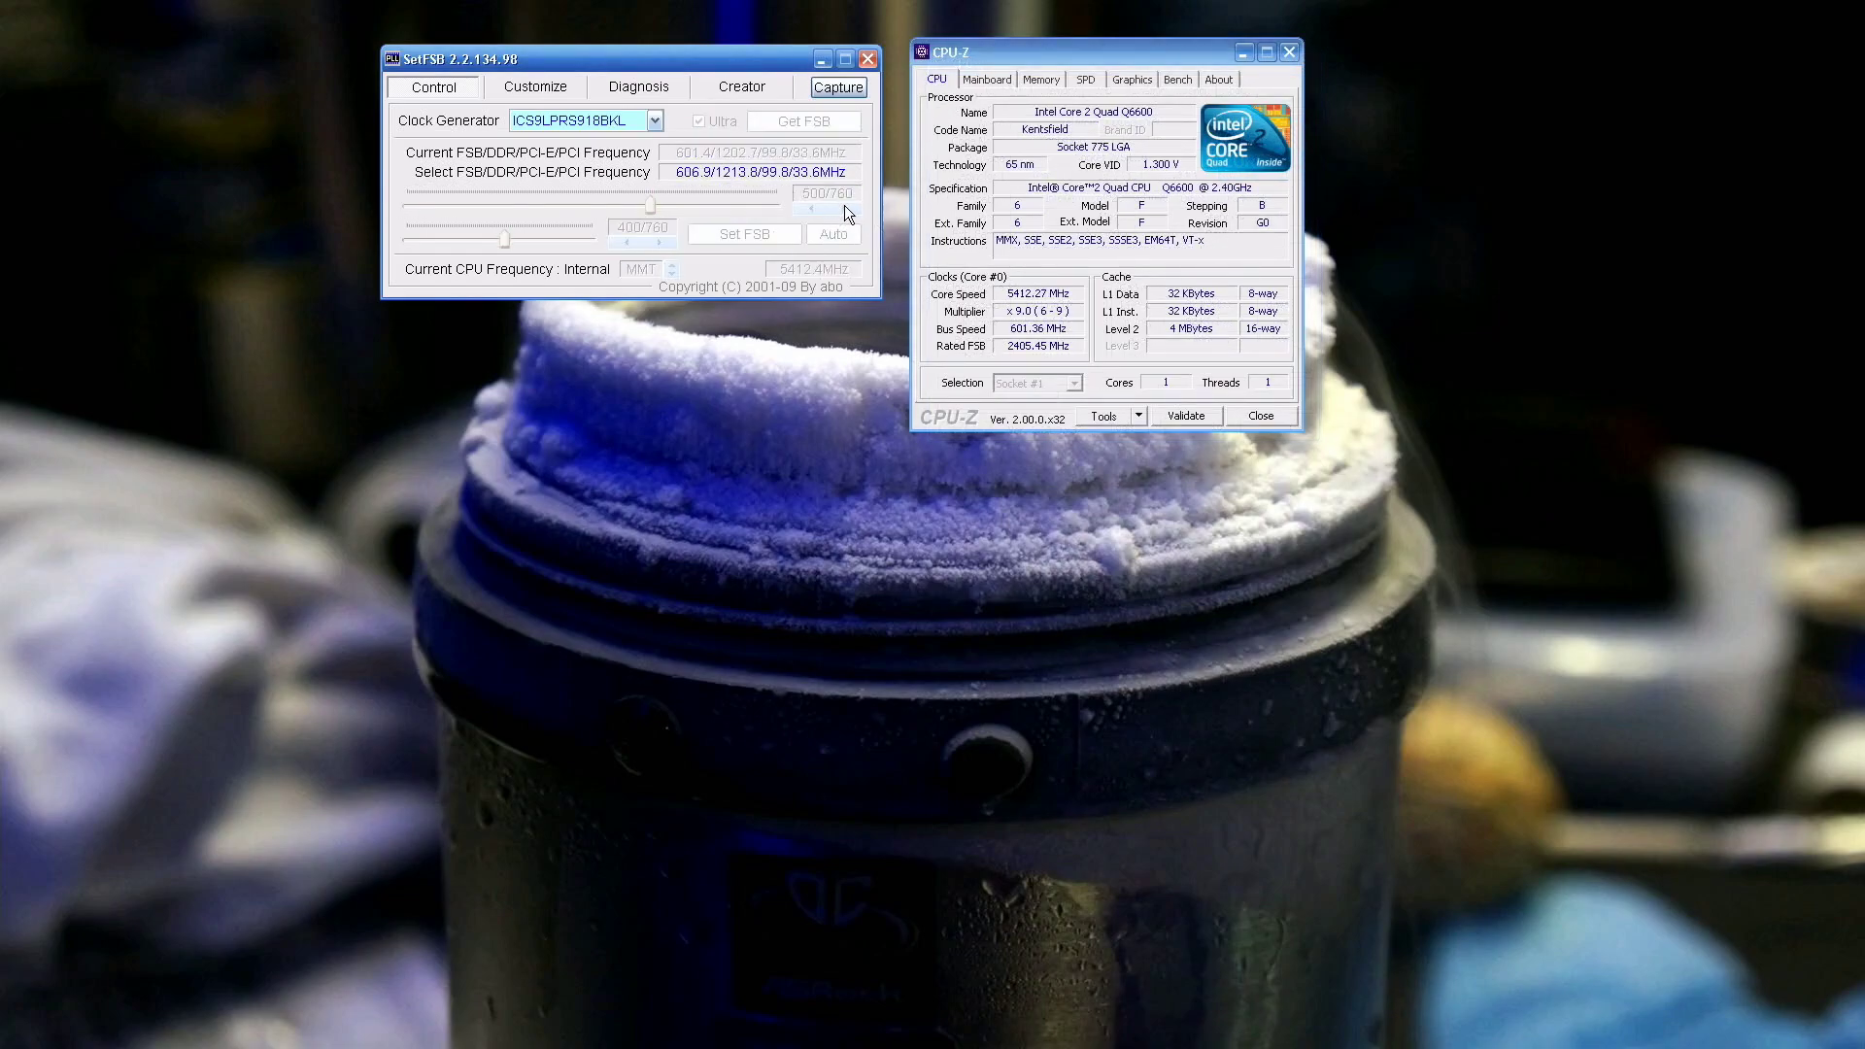
scroll(845, 207, "up", 8)
left_click(789, 238)
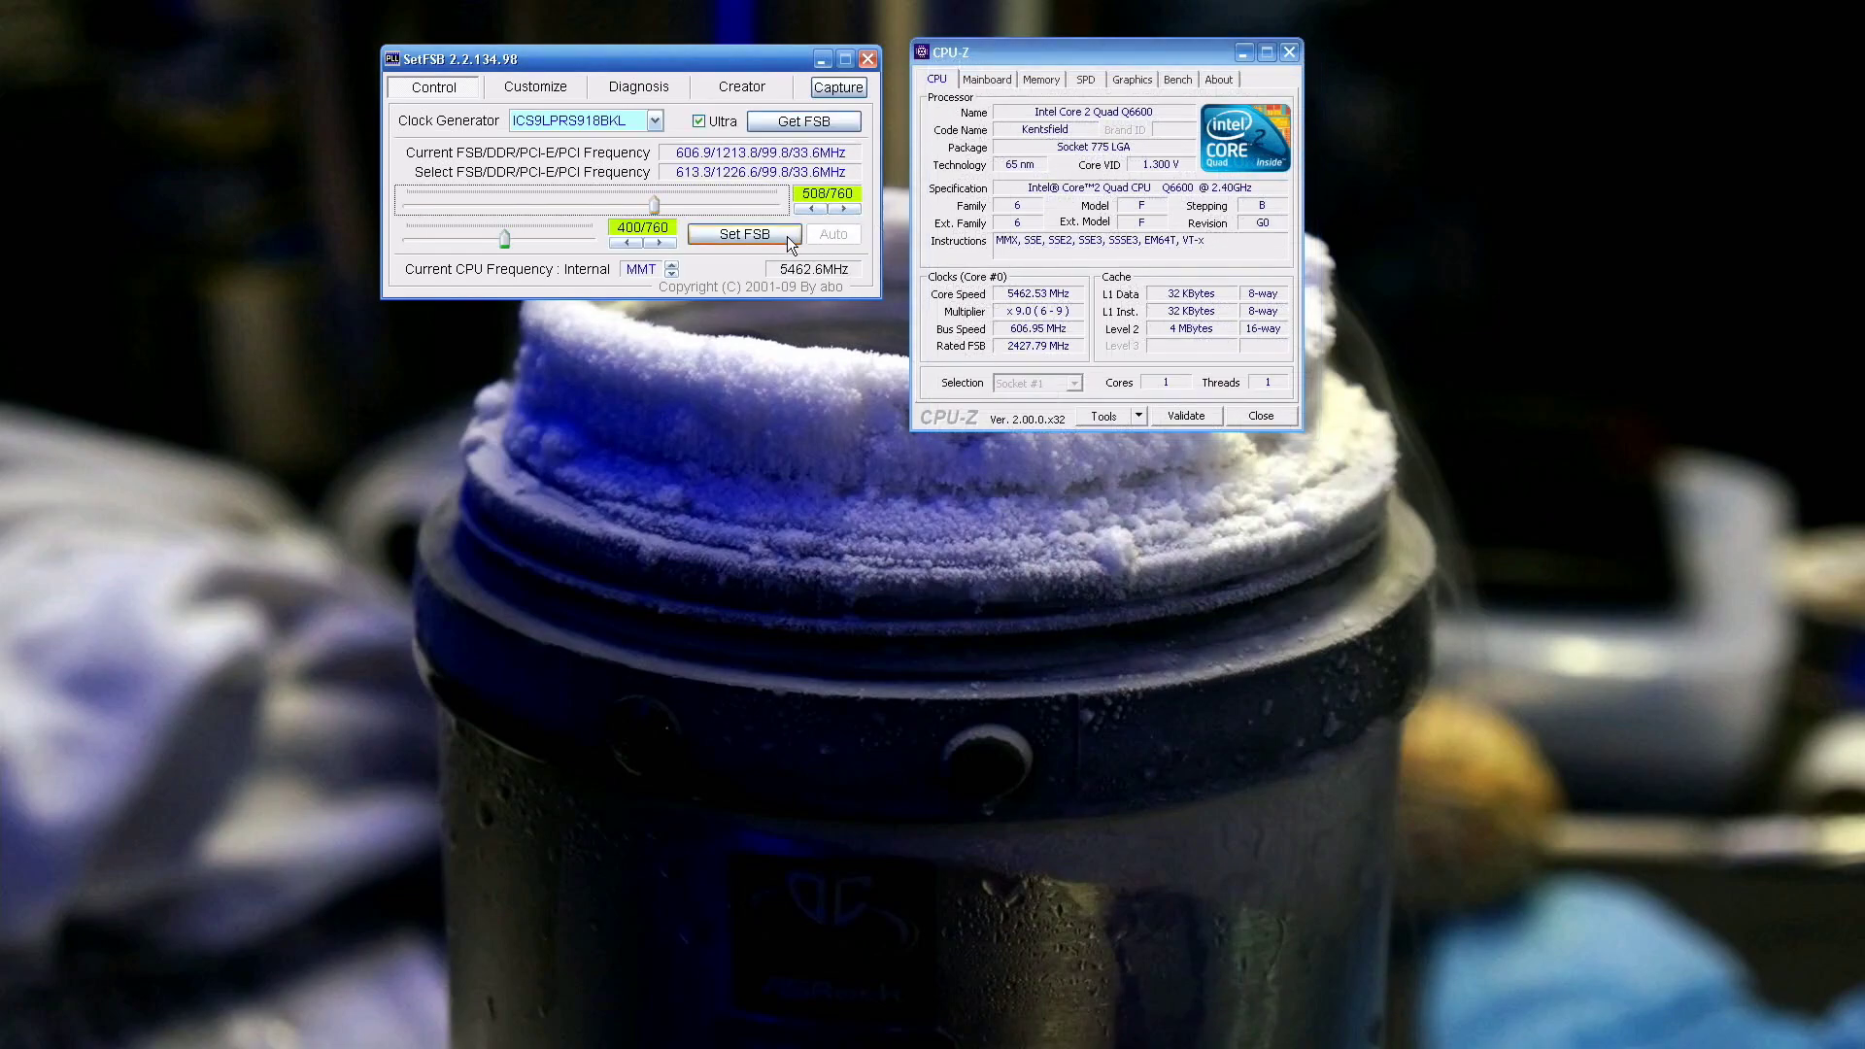
left_click(789, 238)
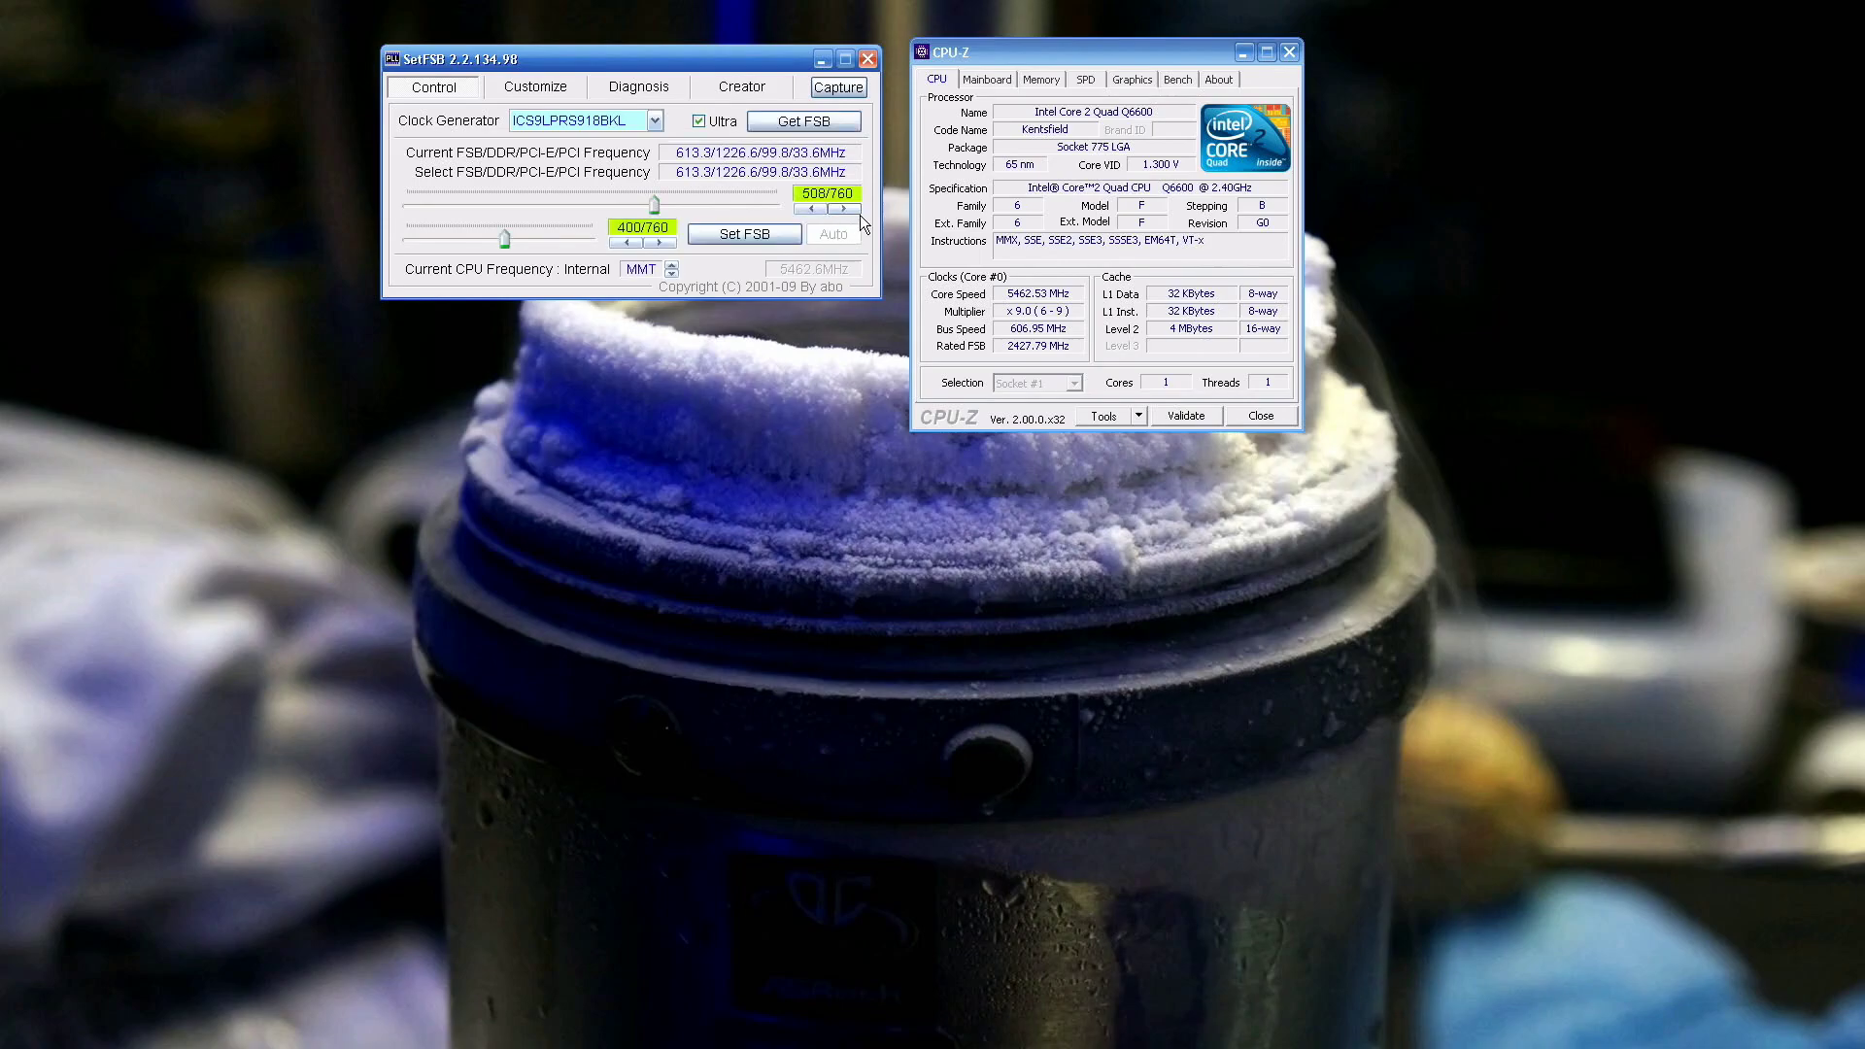
Apply a front-side bus of 617.3 MHz (setting 513), and raise and apply the frequency once more beyond that.
scroll(857, 213, "up", 3)
left_click(796, 233)
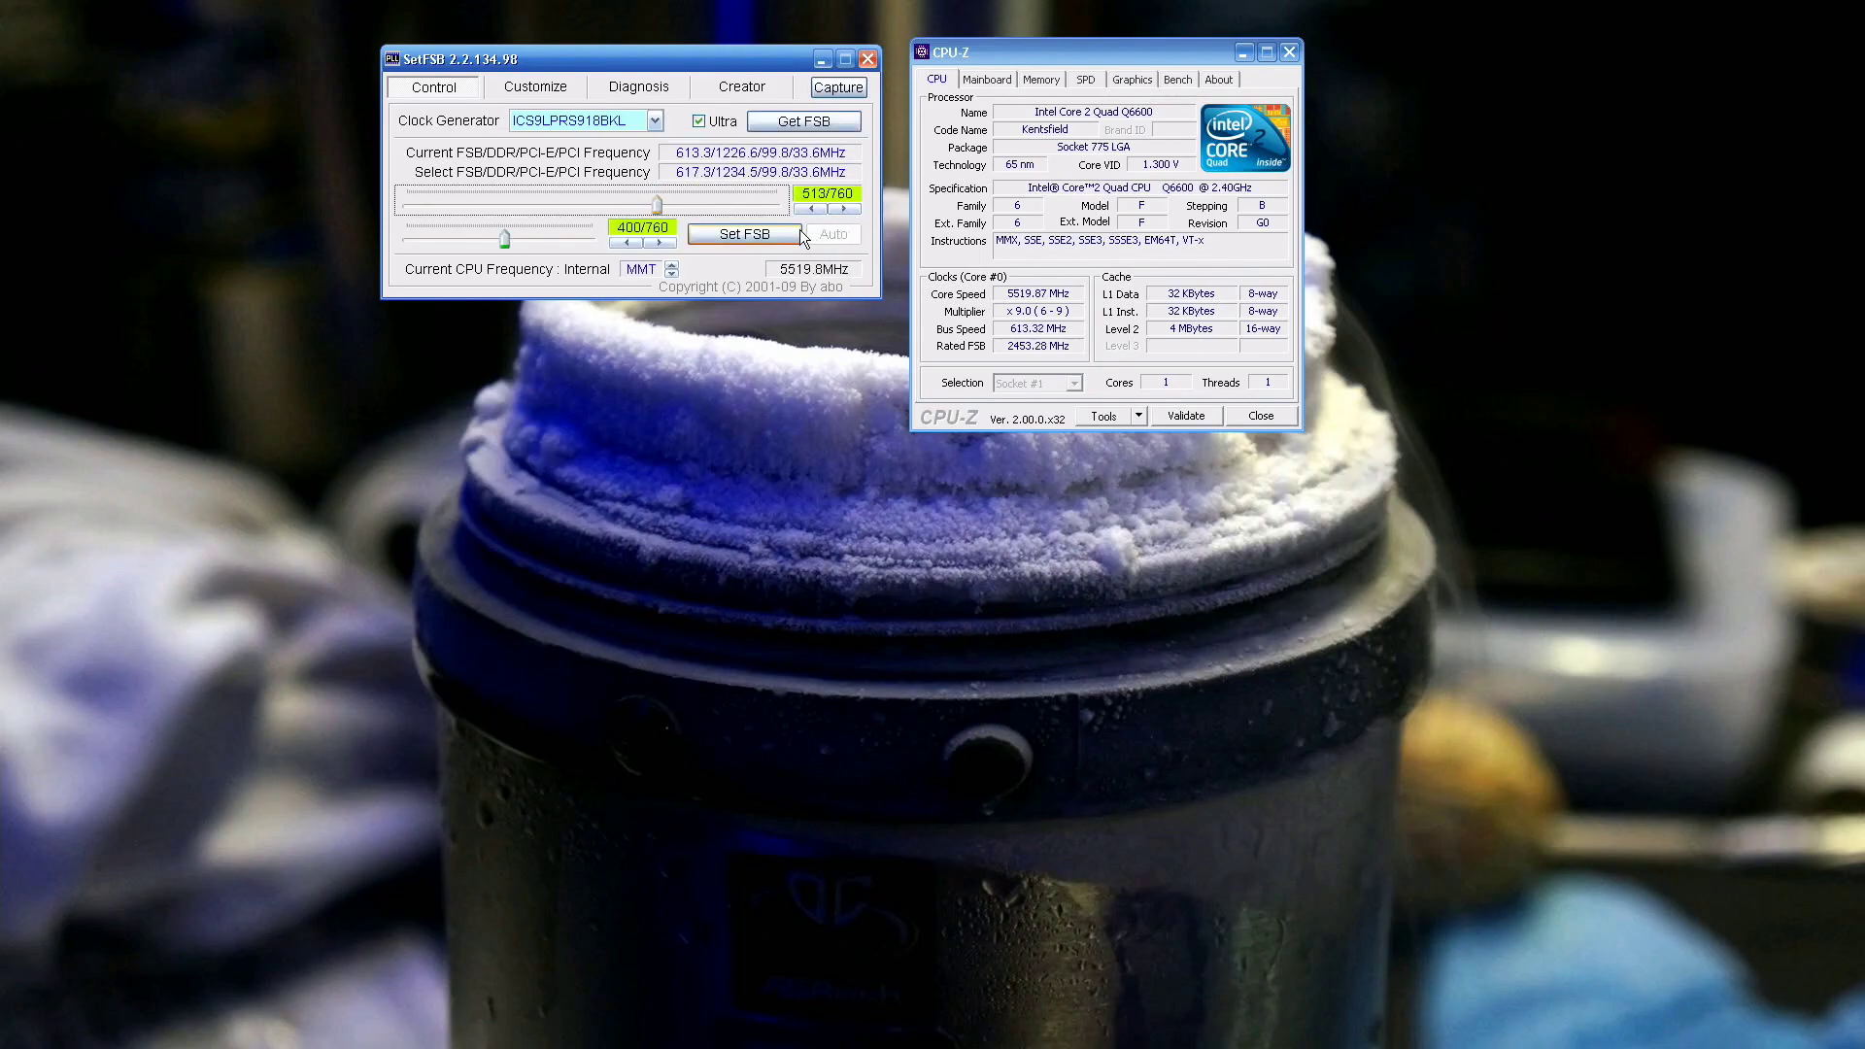
scroll(842, 210, "up", 7)
scroll(843, 207, "up", 2)
left_click(779, 238)
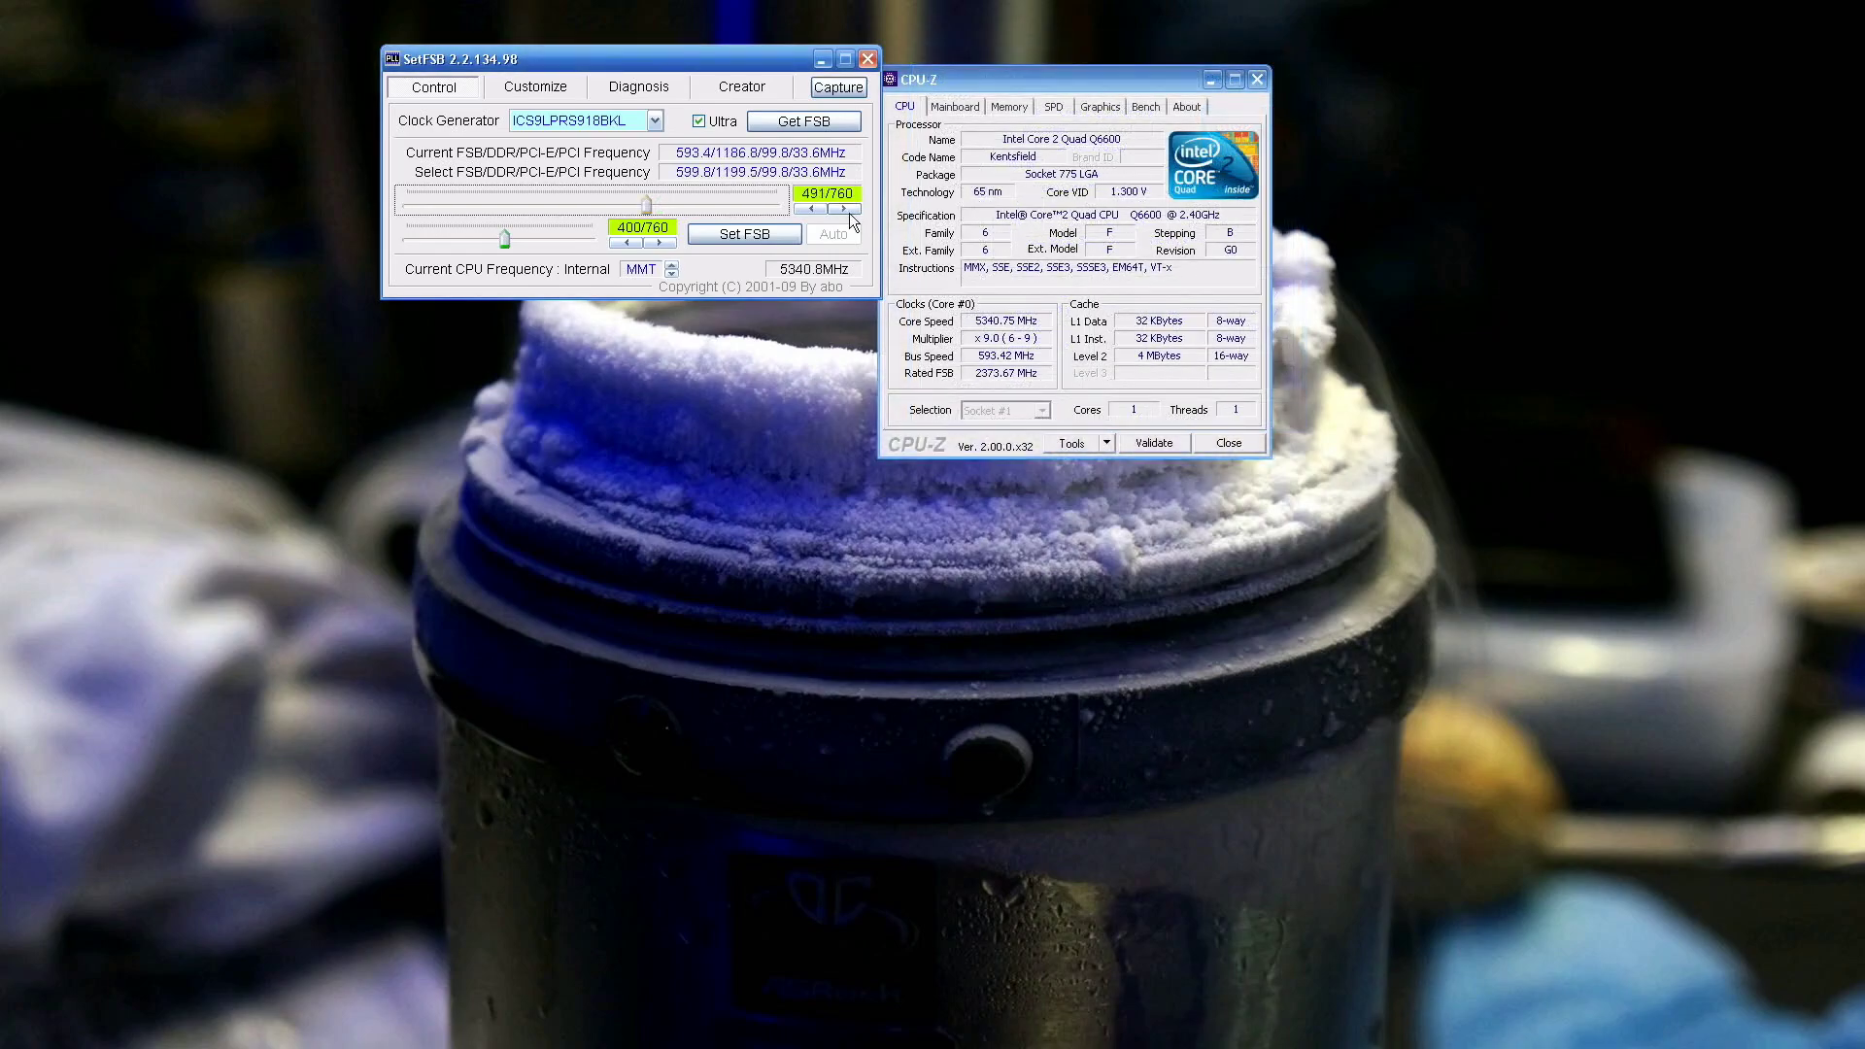
Apply a front-side bus of 599.8 MHz (setting 491), and raise and apply it at 604.5 MHz.
left_click(773, 233)
left_click(843, 208)
left_click(843, 208)
left_click(843, 208)
left_click(843, 207)
left_click(849, 213)
left_click(850, 213)
left_click(791, 237)
Raise the front-side bus to 610.9 MHz (setting 505) and apply it.
left_click(849, 210)
left_click(849, 210)
left_click(849, 210)
left_click(849, 210)
left_click(849, 209)
left_click(849, 209)
left_click(849, 209)
left_click(849, 209)
left_click(744, 233)
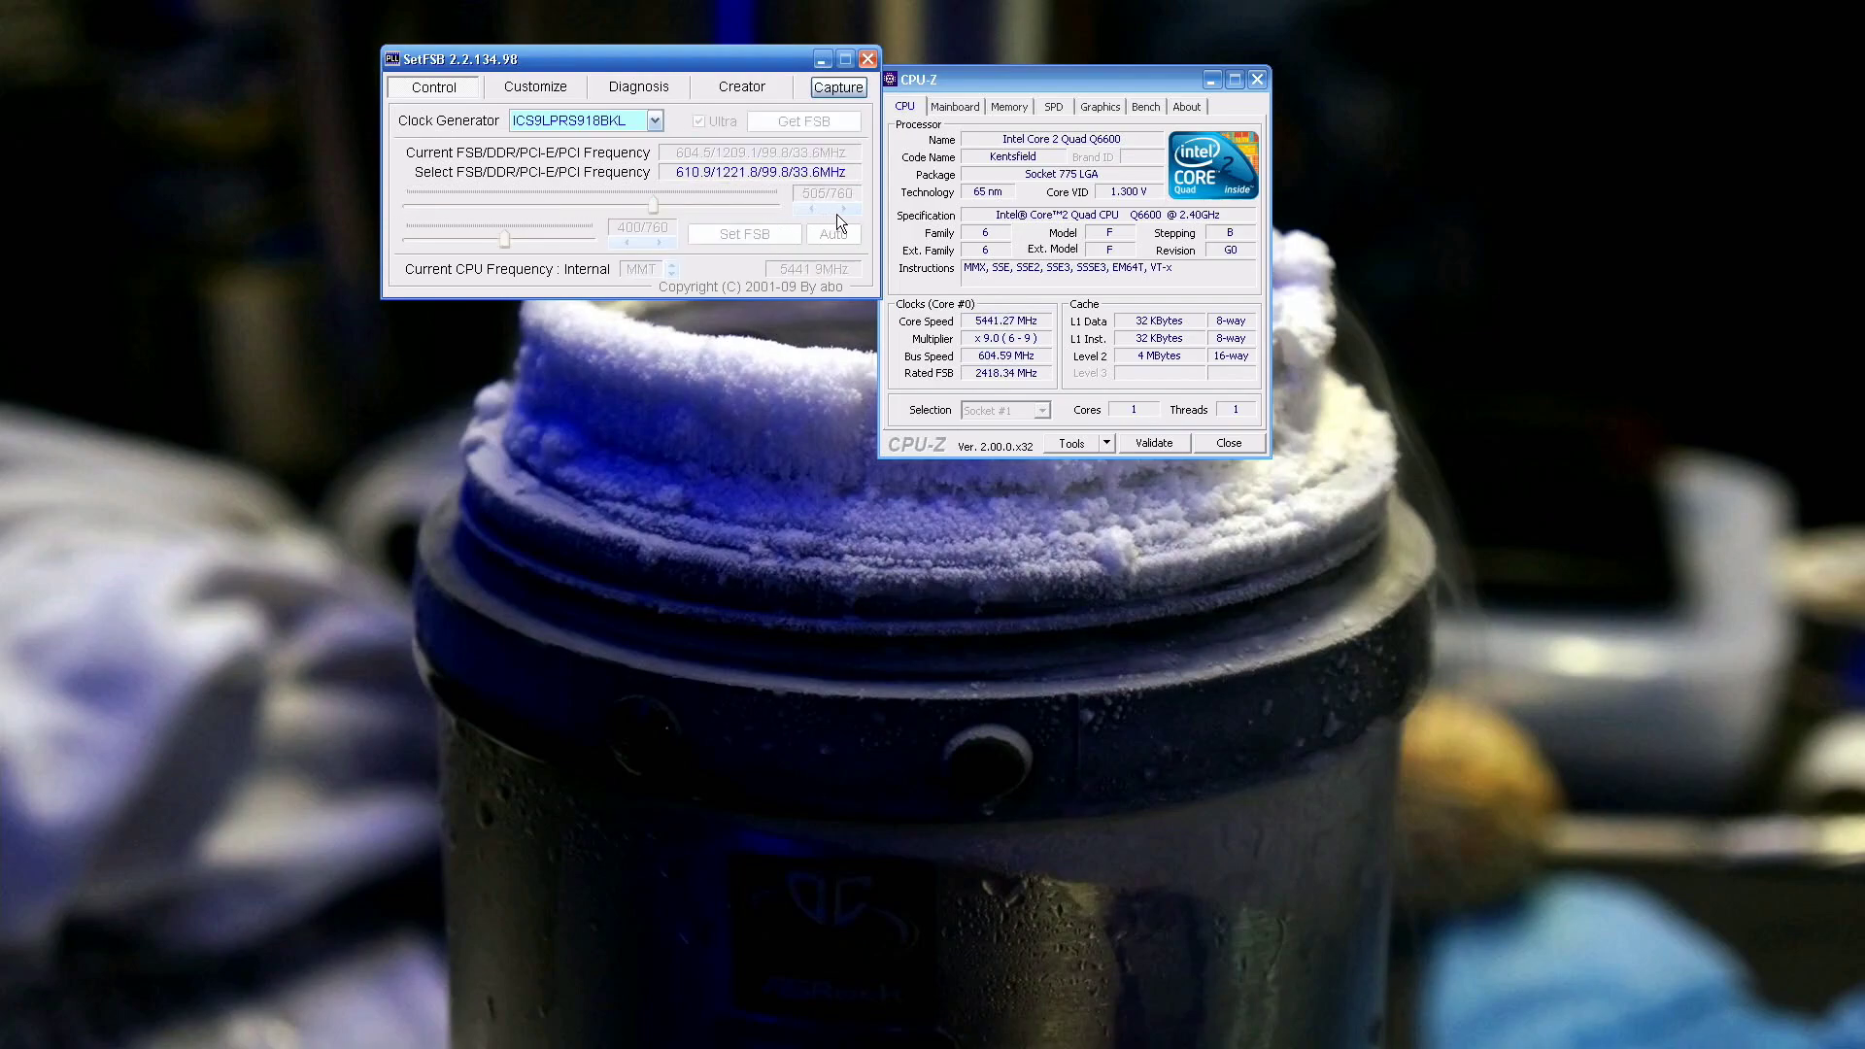
Raise the front-side bus from the current setting to 614.9 MHz and apply the new frequency.
left_click(847, 209)
left_click(847, 208)
left_click(847, 207)
left_click(848, 208)
left_click(847, 208)
left_click(847, 208)
left_click(773, 238)
Raise the front-side bus to 618.9 MHz (setting 515) and apply it.
left_click(849, 211)
left_click(849, 211)
left_click(849, 212)
left_click(849, 210)
left_click(785, 232)
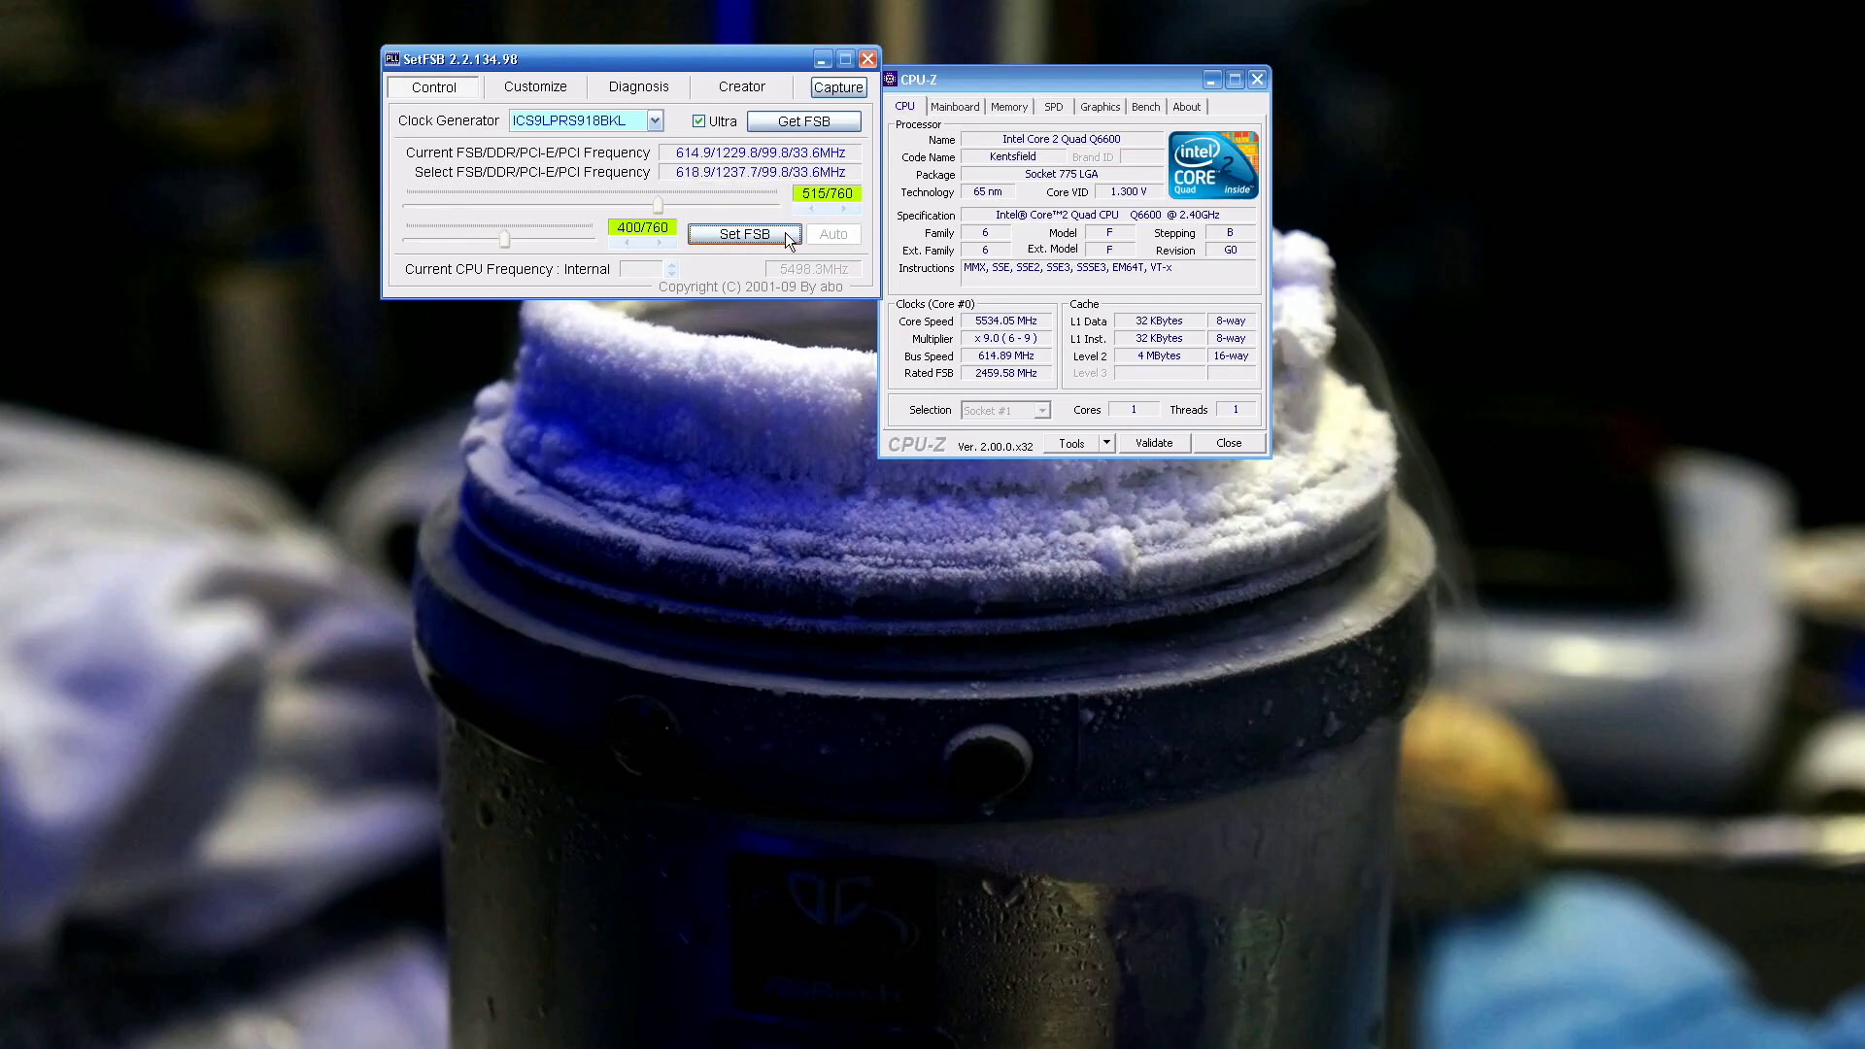
Raise the front-side bus to 623.6 MHz (setting 521) and apply it.
left_click(848, 208)
left_click(848, 208)
left_click(847, 208)
left_click(847, 208)
left_click(847, 208)
left_click(847, 208)
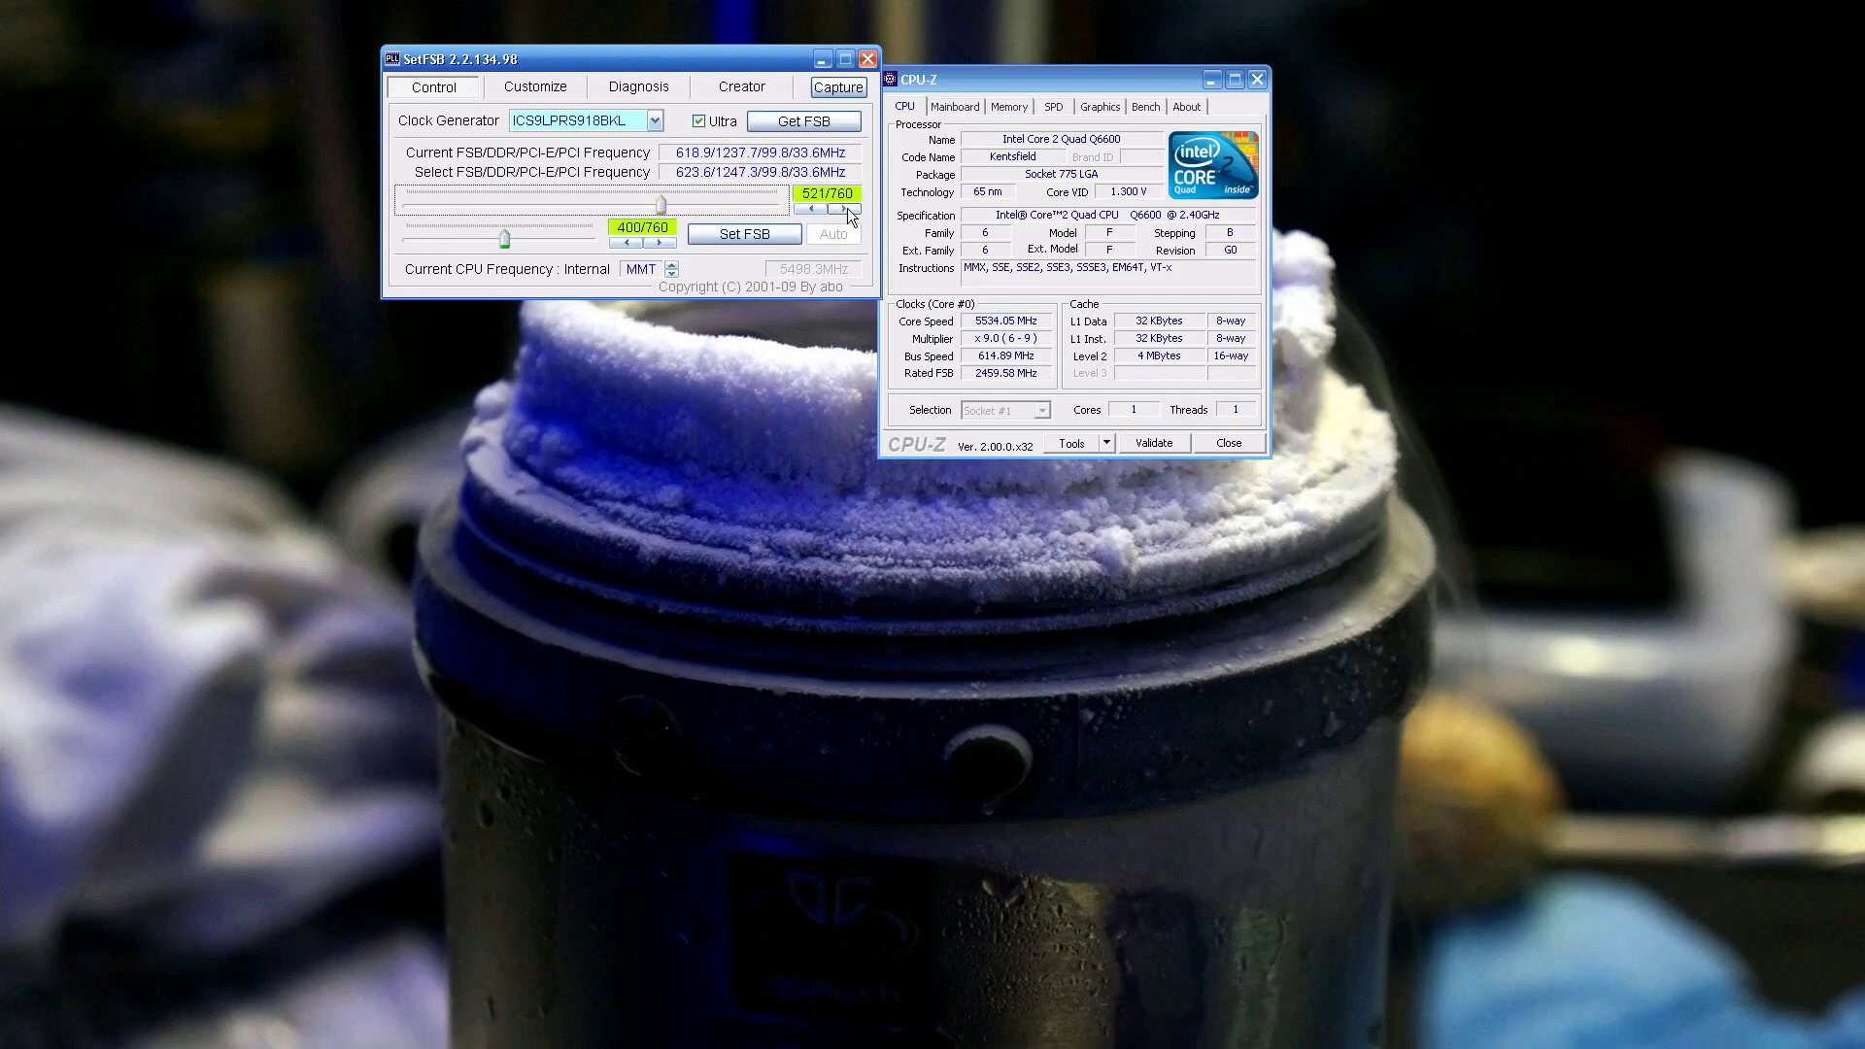
left_click(763, 235)
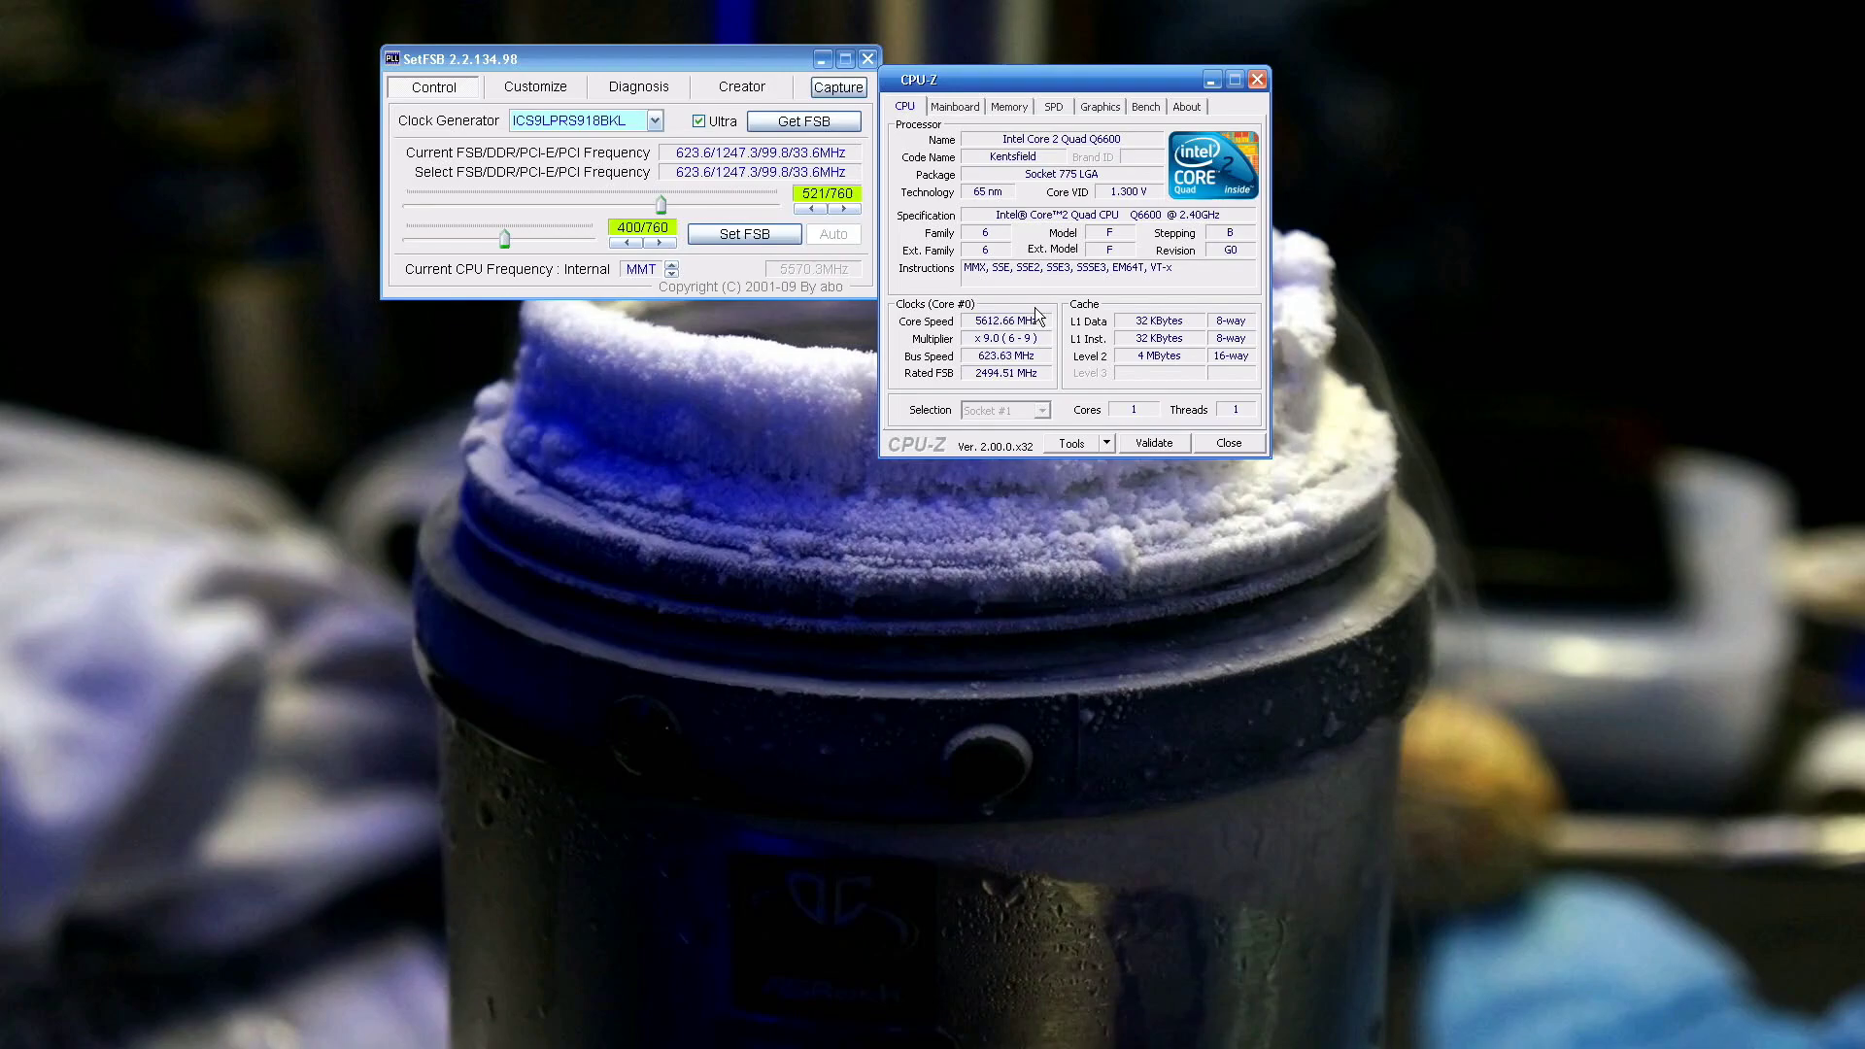